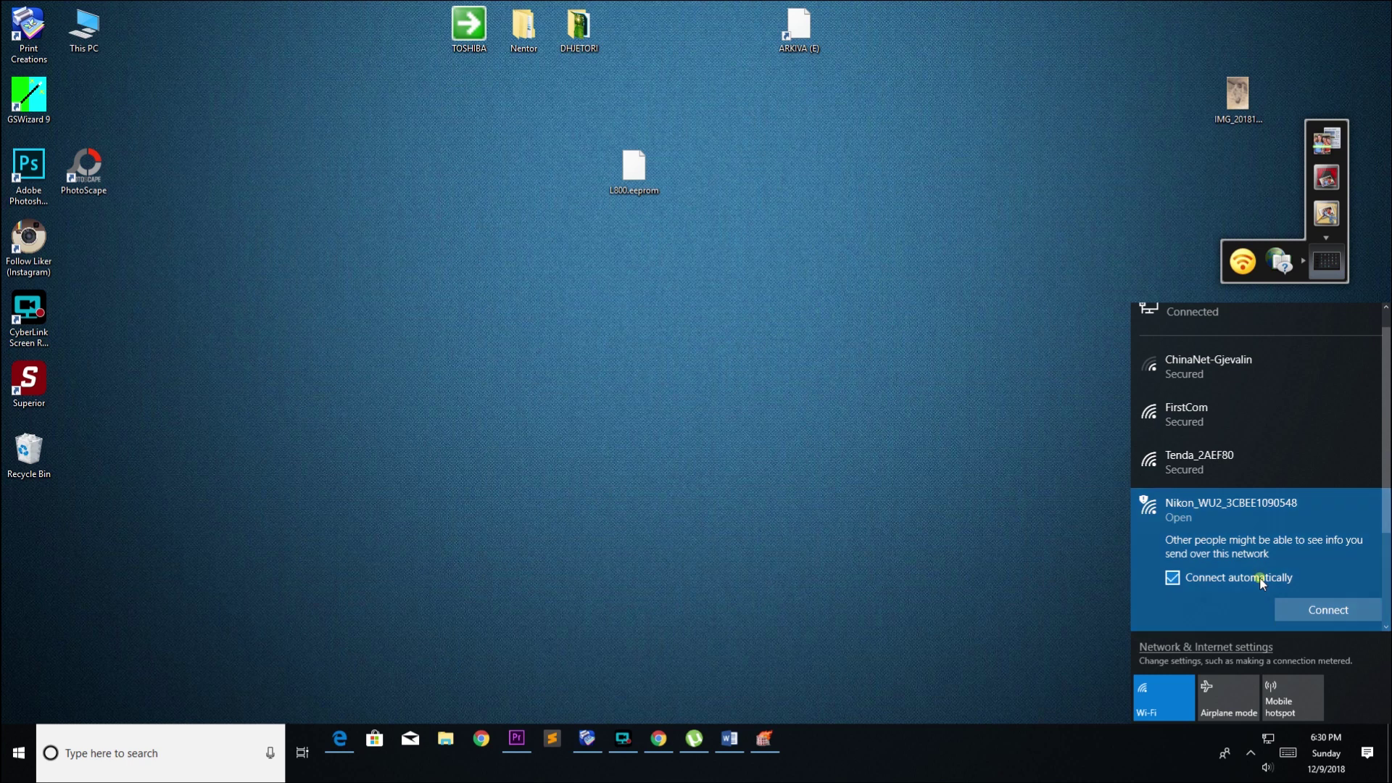
Step: Connect to the camera's open Nikon_WU2 Wi-Fi network and open the Network location in File Explorer
left_click(1319, 611)
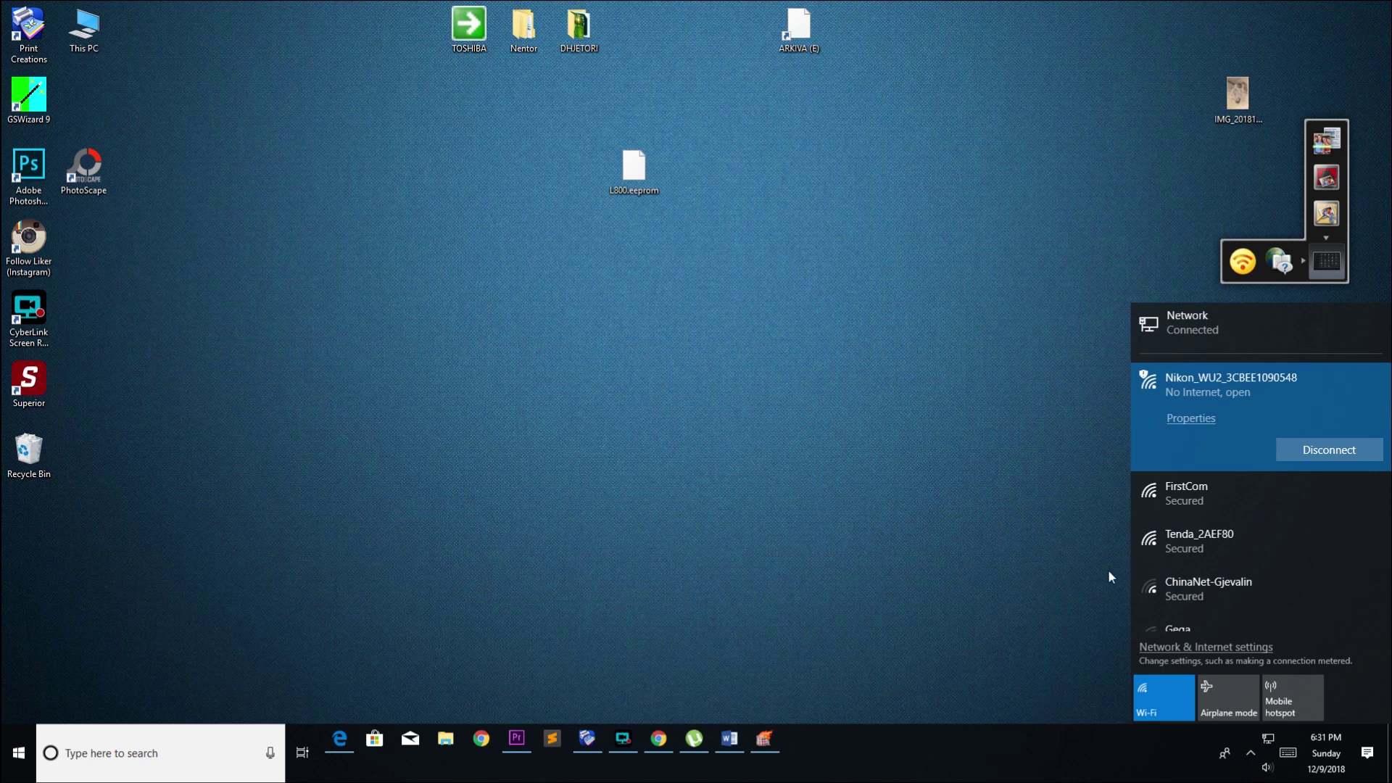
double_click(88, 27)
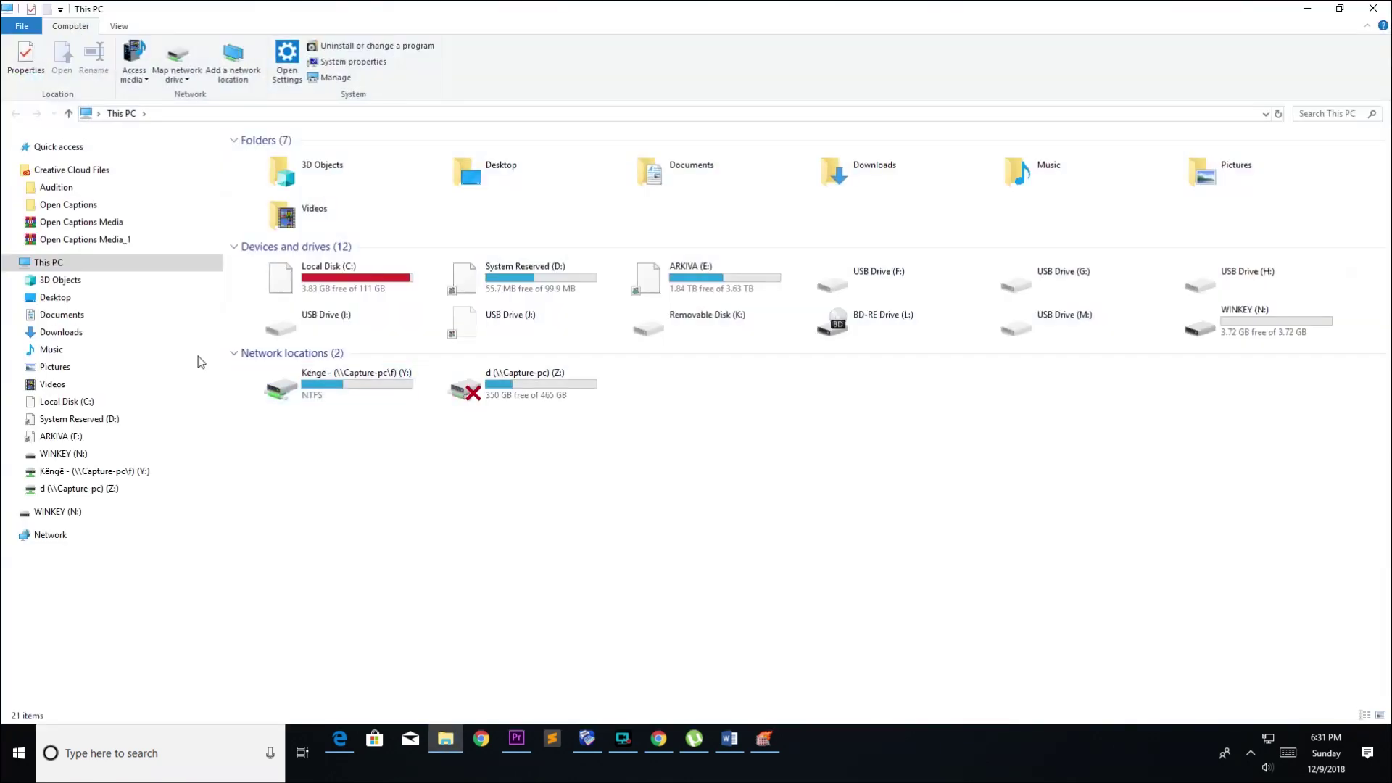
left_click(41, 535)
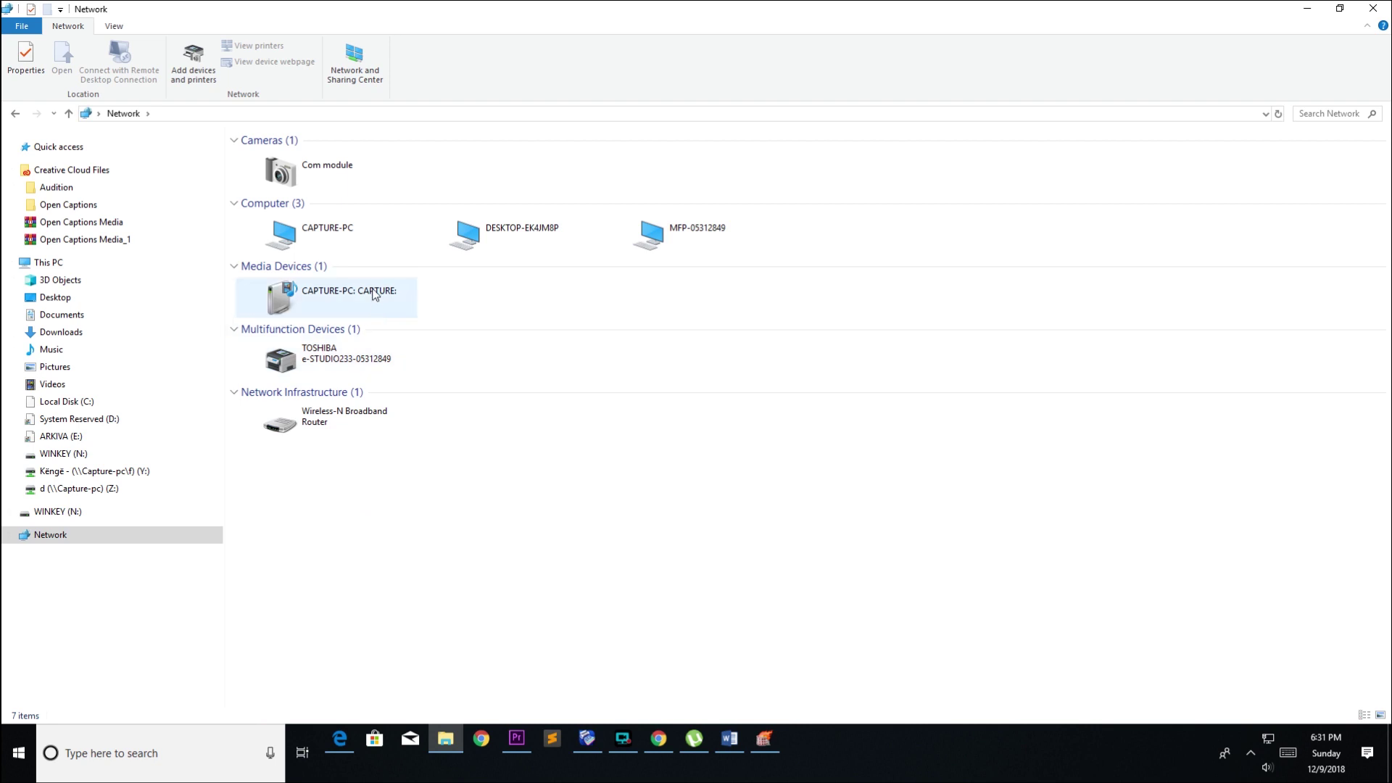
Step: Examine the properties of the Com module camera in the Network location and check which actions it offers
double_click(333, 178)
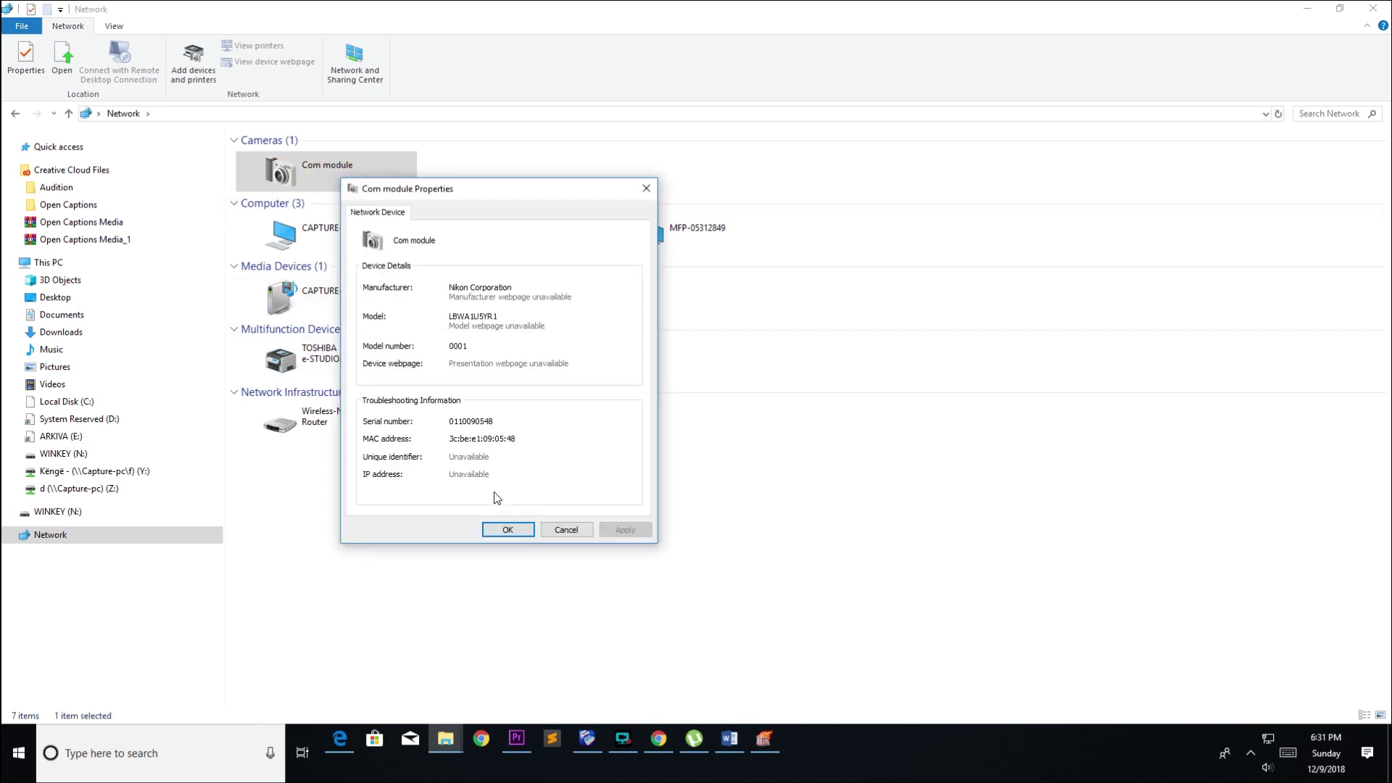
left_click(501, 530)
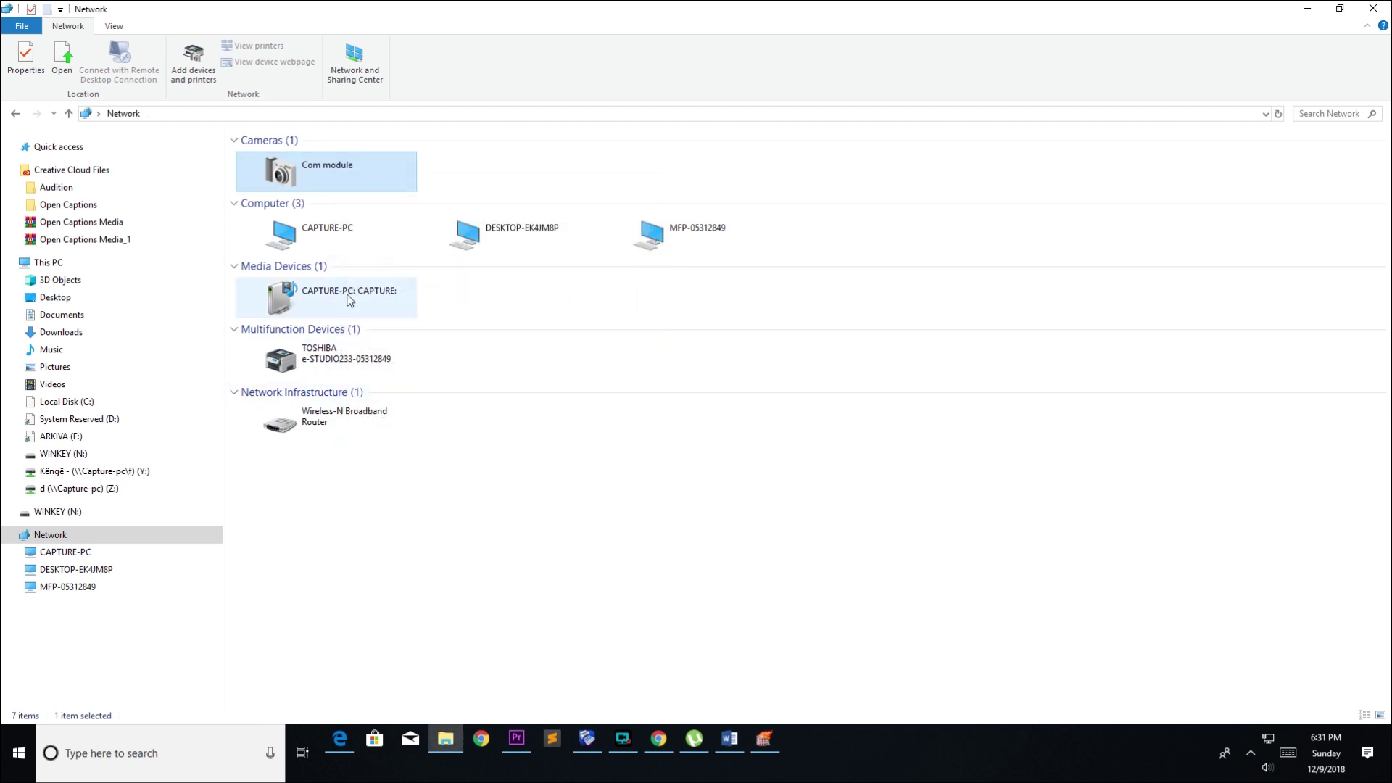
right_click(345, 181)
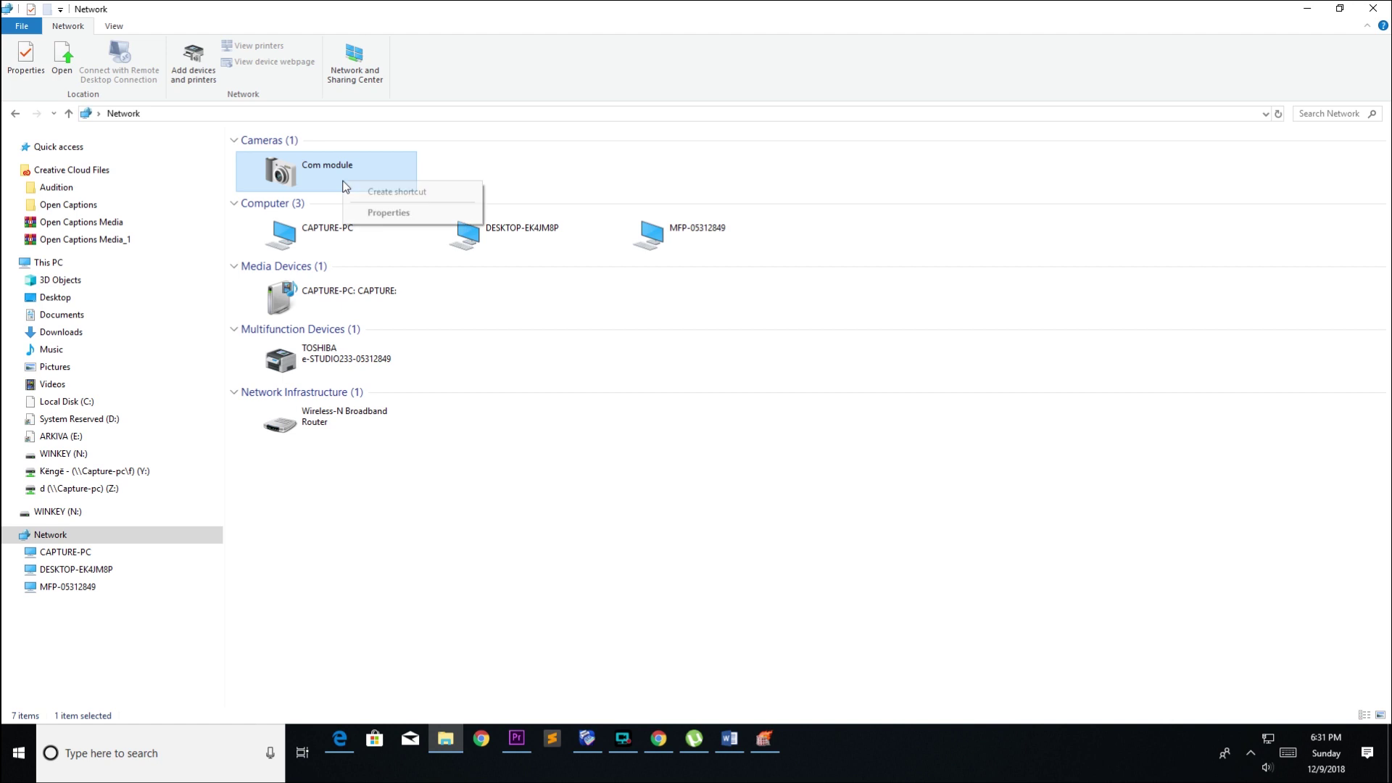
left_click(487, 161)
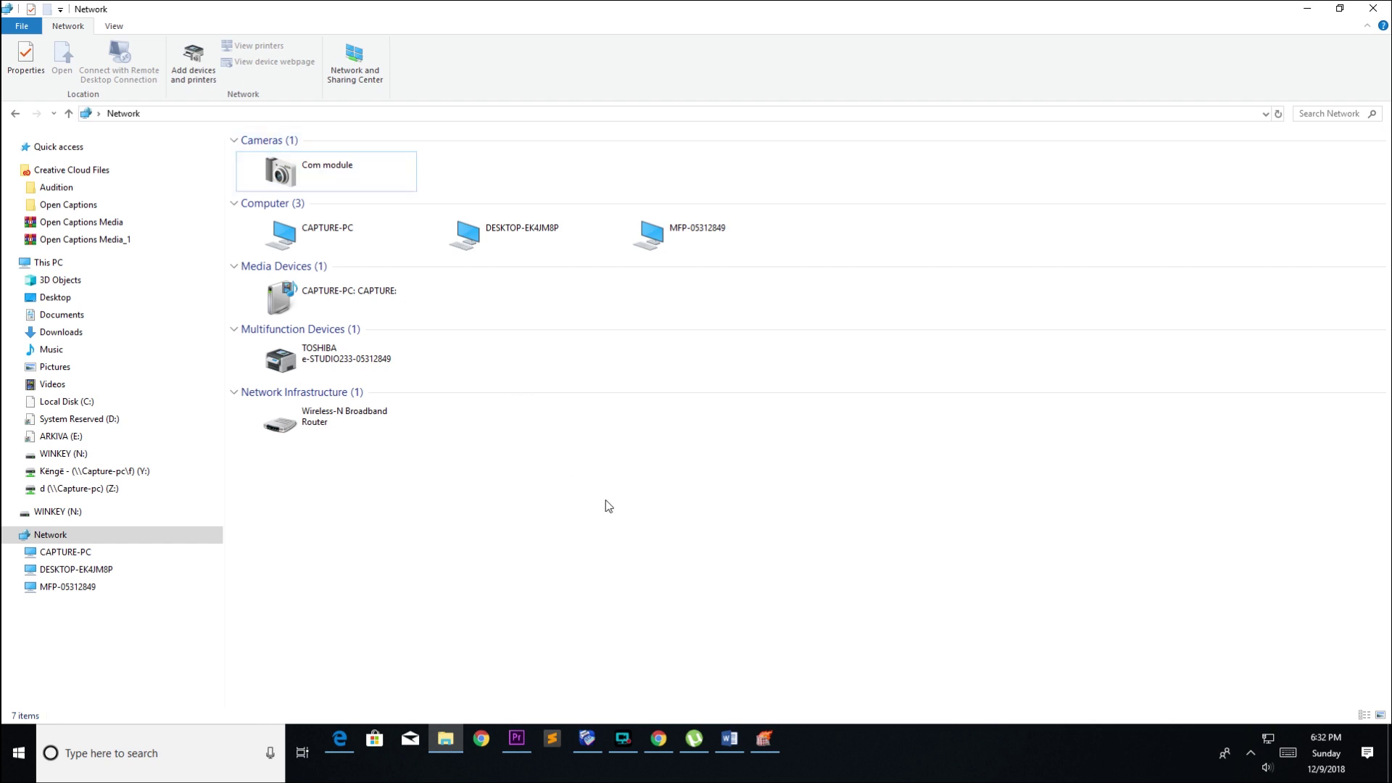
Step: Switch to Chrome and search Google for "nikon desktop wireless"
left_click(659, 738)
left_click(844, 39)
type("ni")
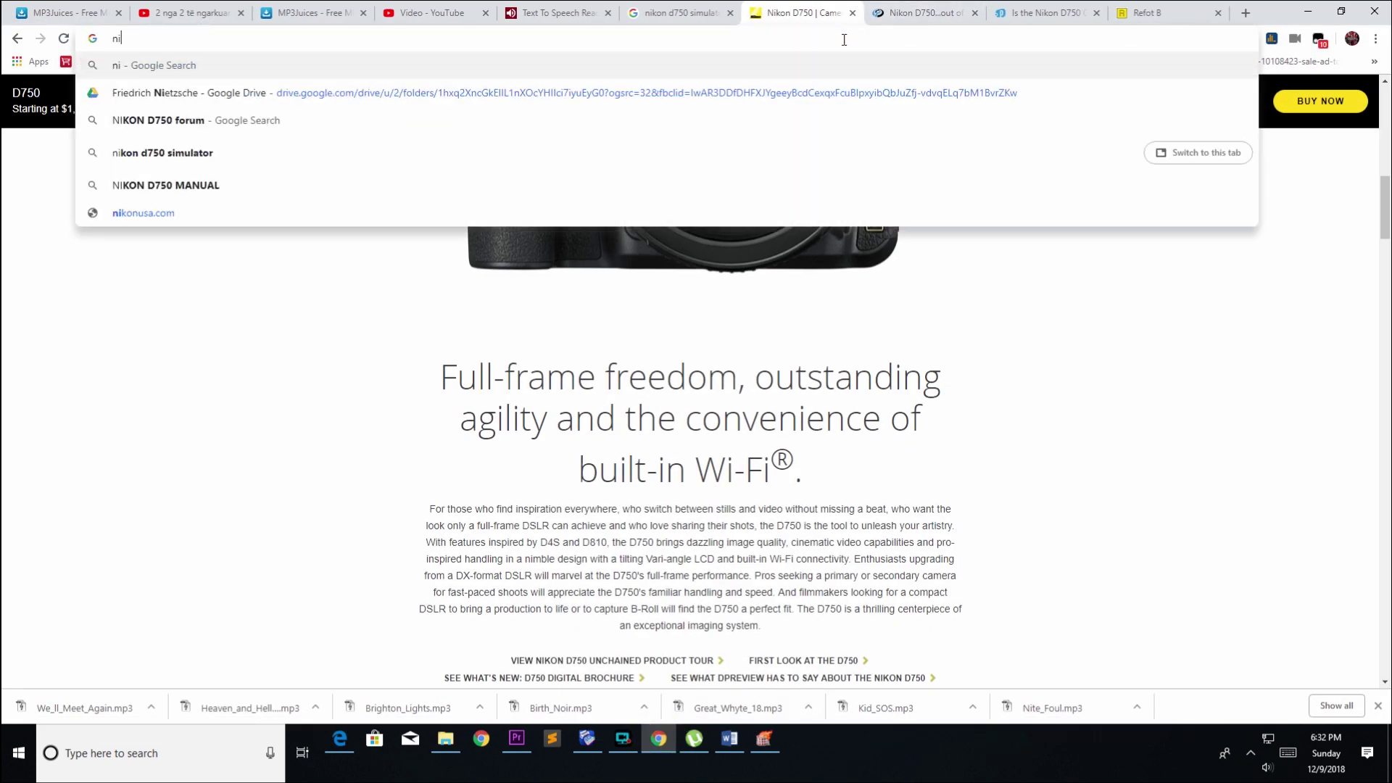
type("kon des")
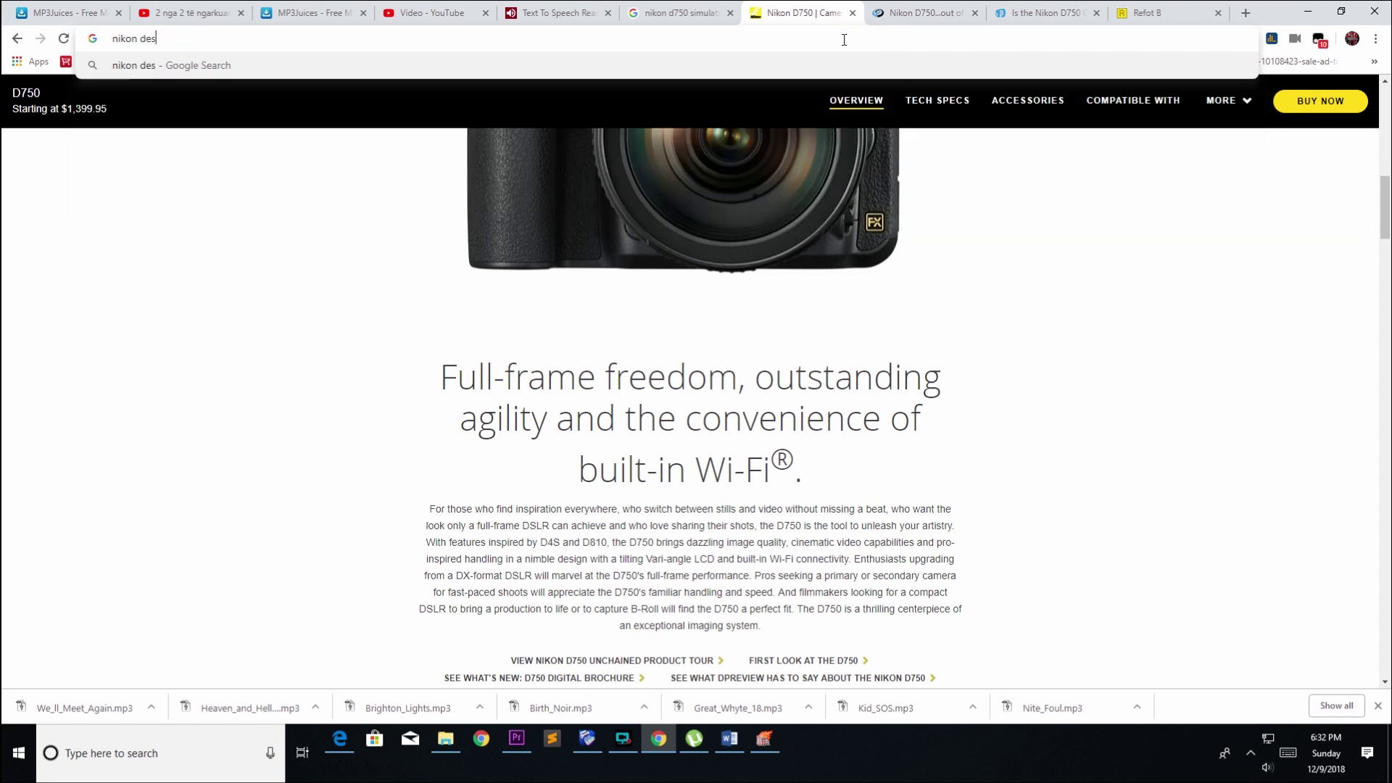
type("ktop wire")
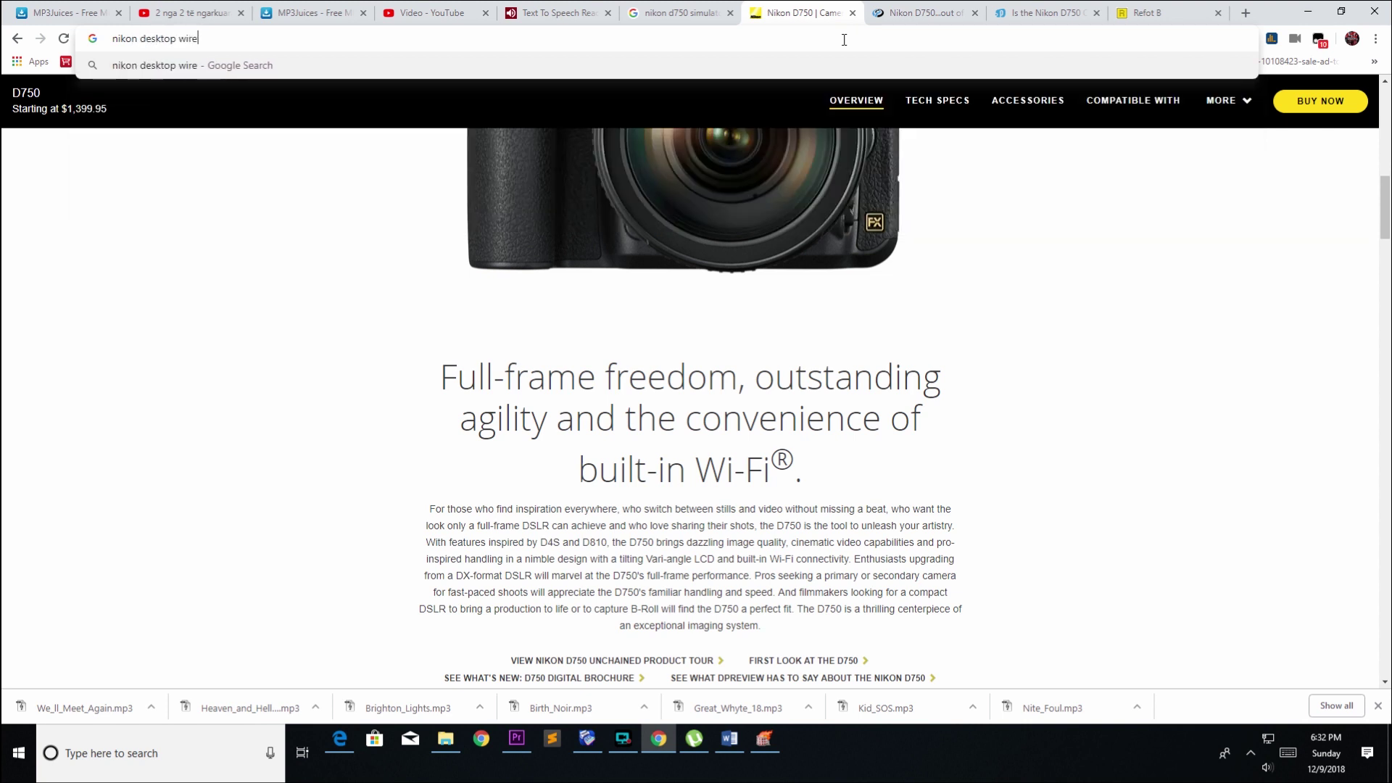
type("less")
key("Return")
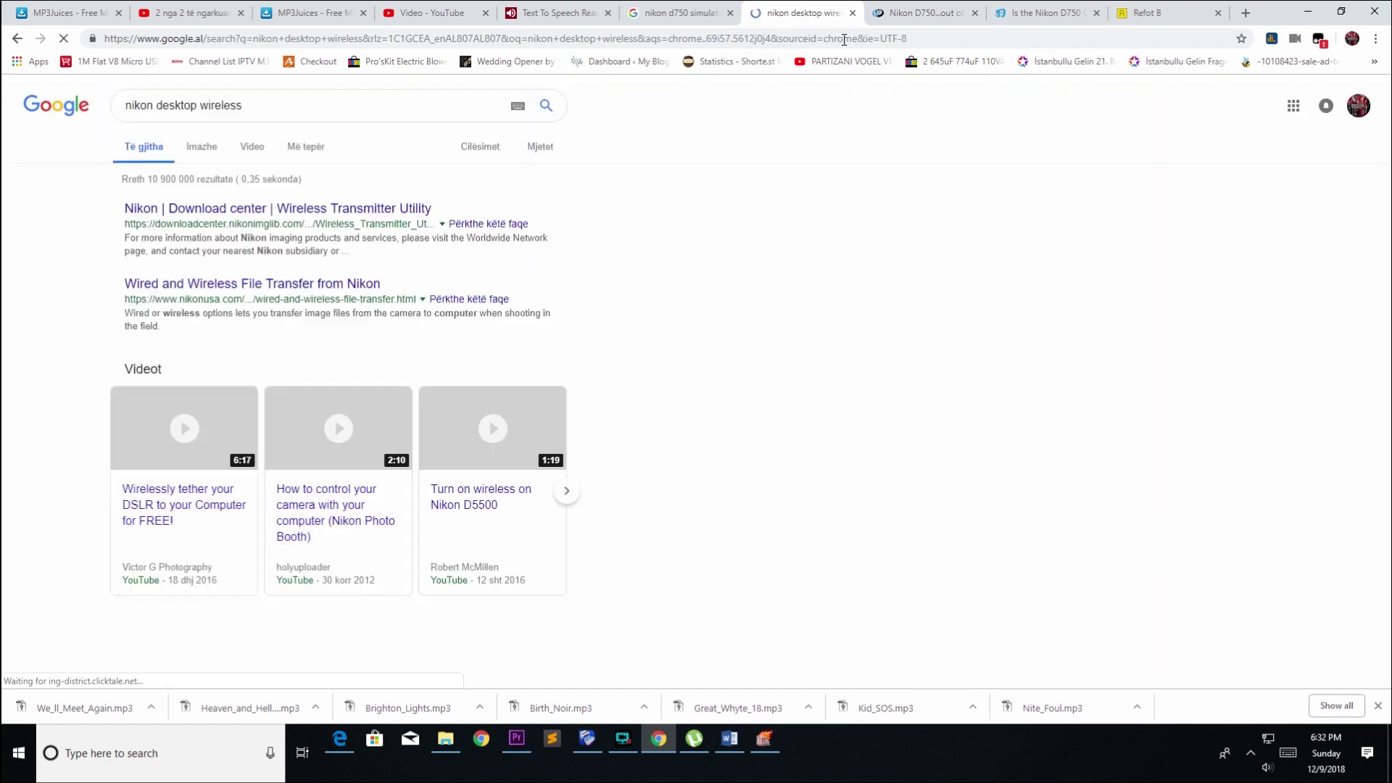
Step: Open Nikon's Download center result for Wireless Transmitter Utility in a new tab and go to the download page of version 1.8.1
right_click(352, 213)
left_click(357, 225)
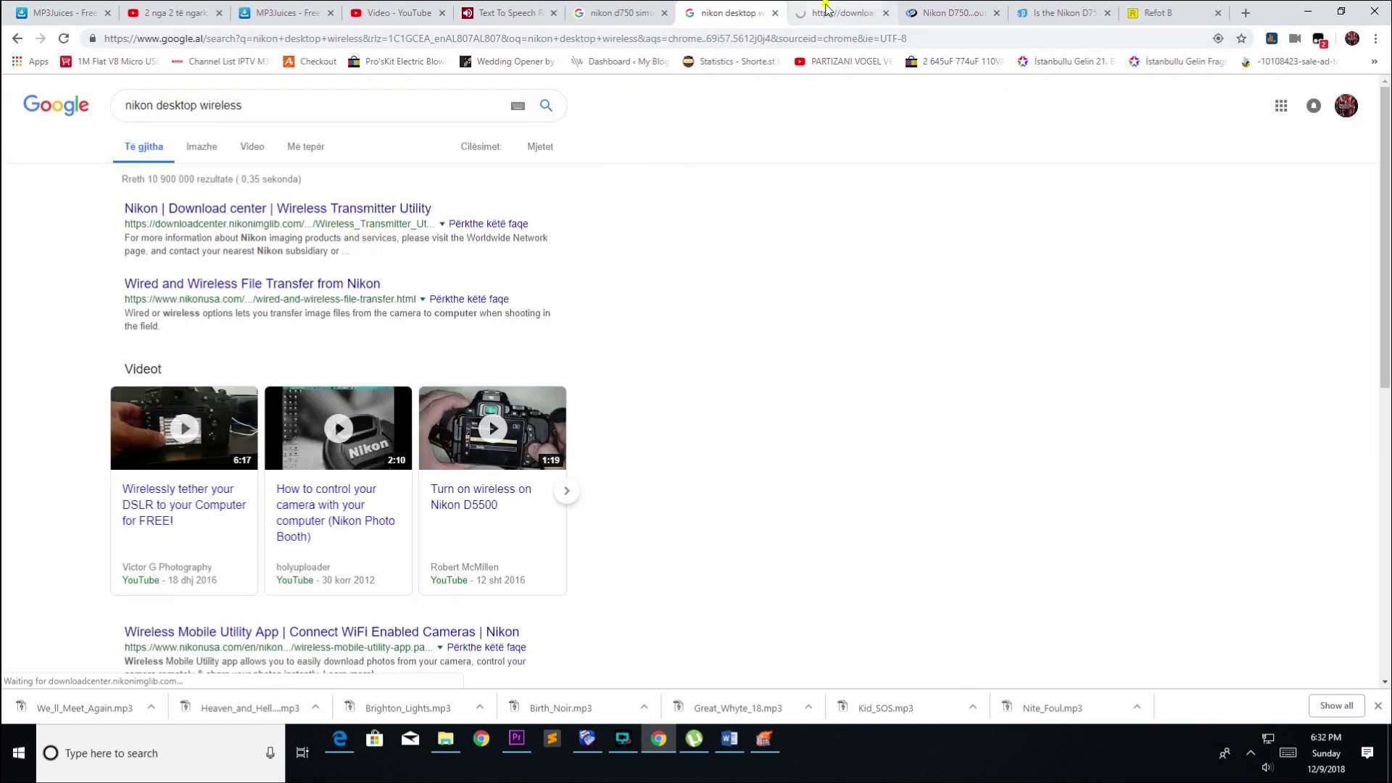
left_click(826, 13)
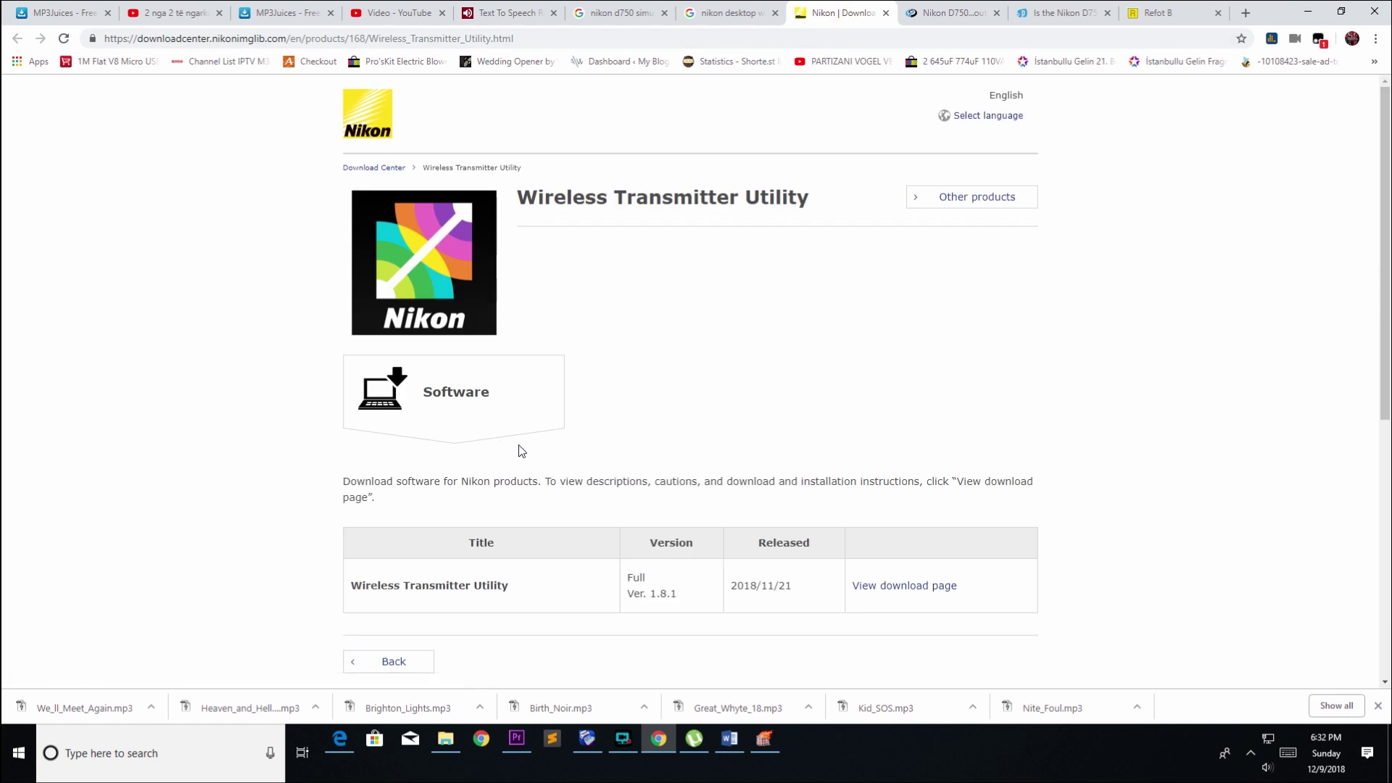
scroll(881, 540, "down", 1)
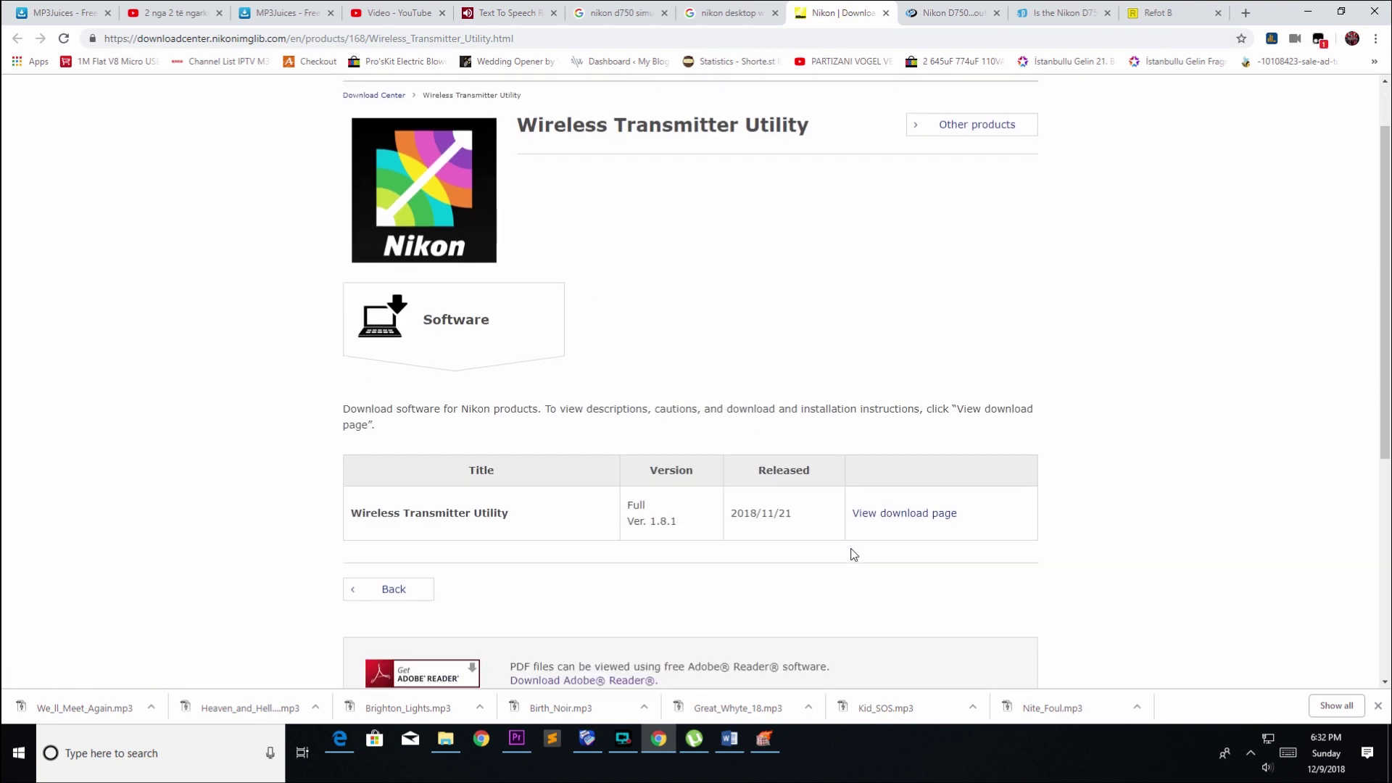
left_click(578, 510)
left_click(878, 516)
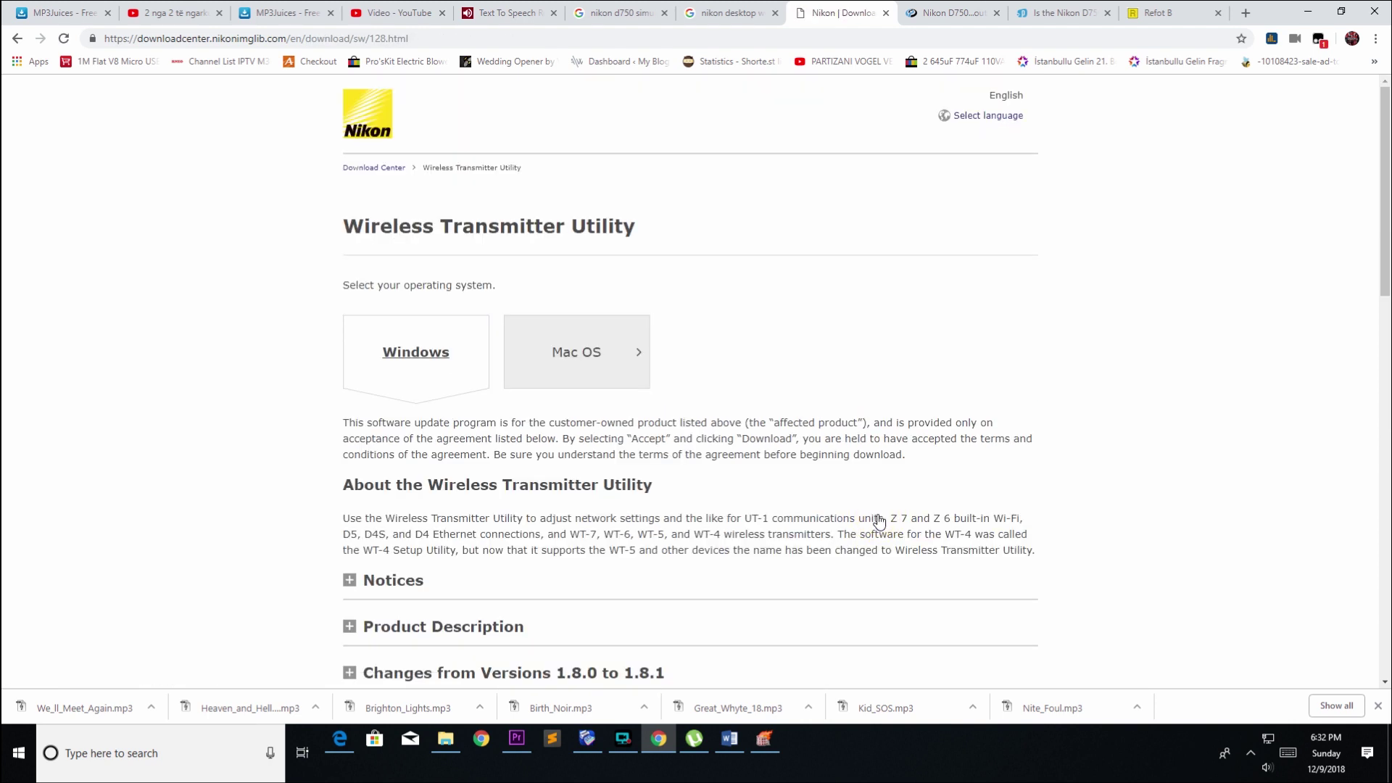
Step: For the Windows version of Wireless Transmitter Utility, accept the download agreement and select Europe as the region
left_click(401, 338)
scroll(500, 488, "down", 2)
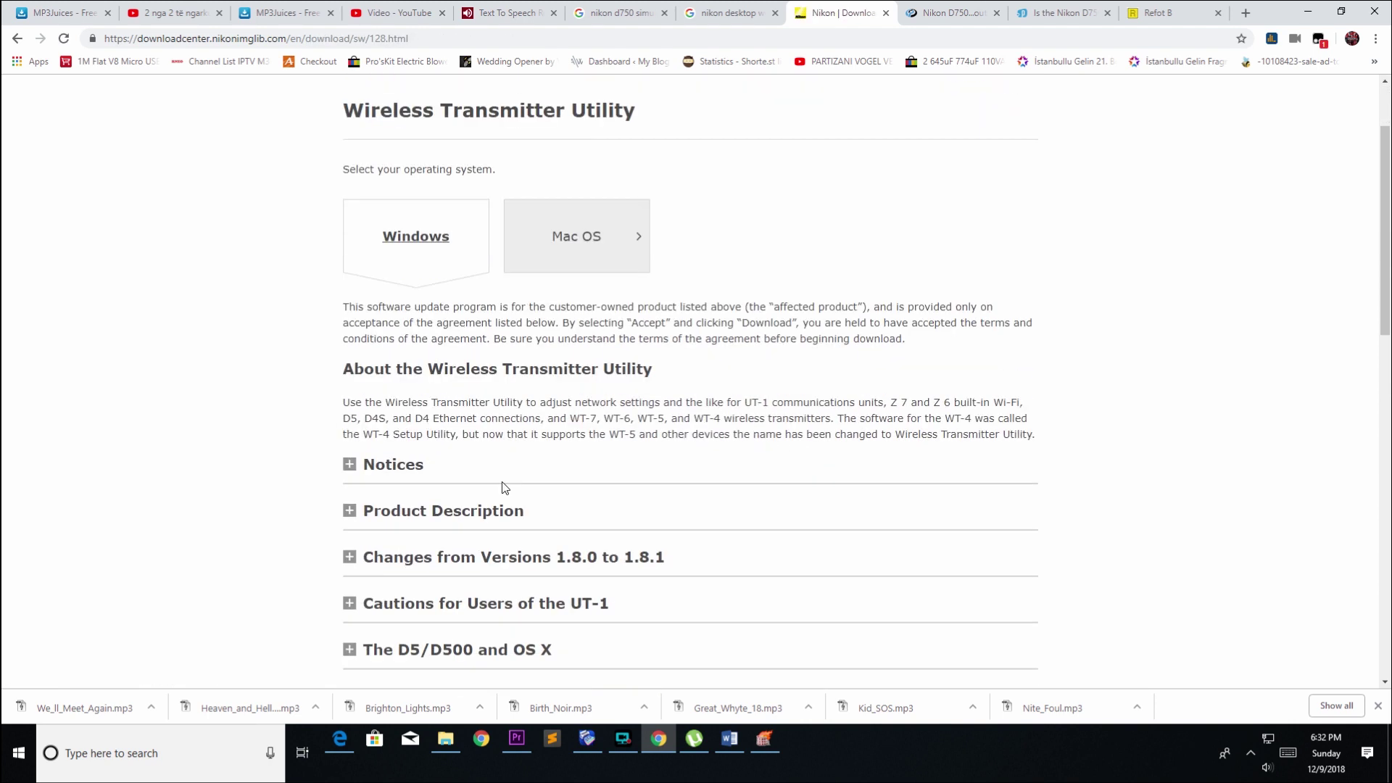
scroll(570, 516, "down", 2)
scroll(510, 513, "down", 3)
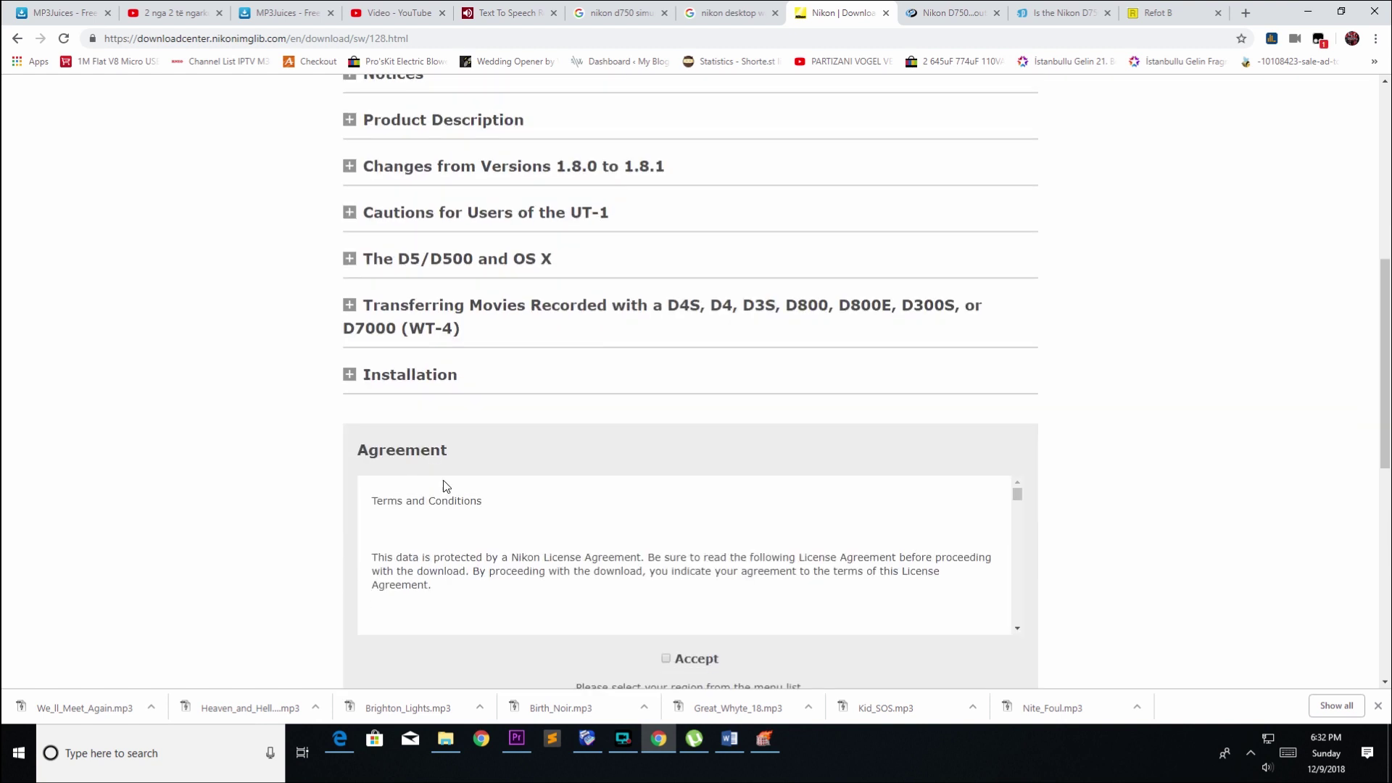
scroll(586, 591, "down", 1)
left_click(666, 659)
scroll(701, 665, "down", 3)
left_click(681, 489)
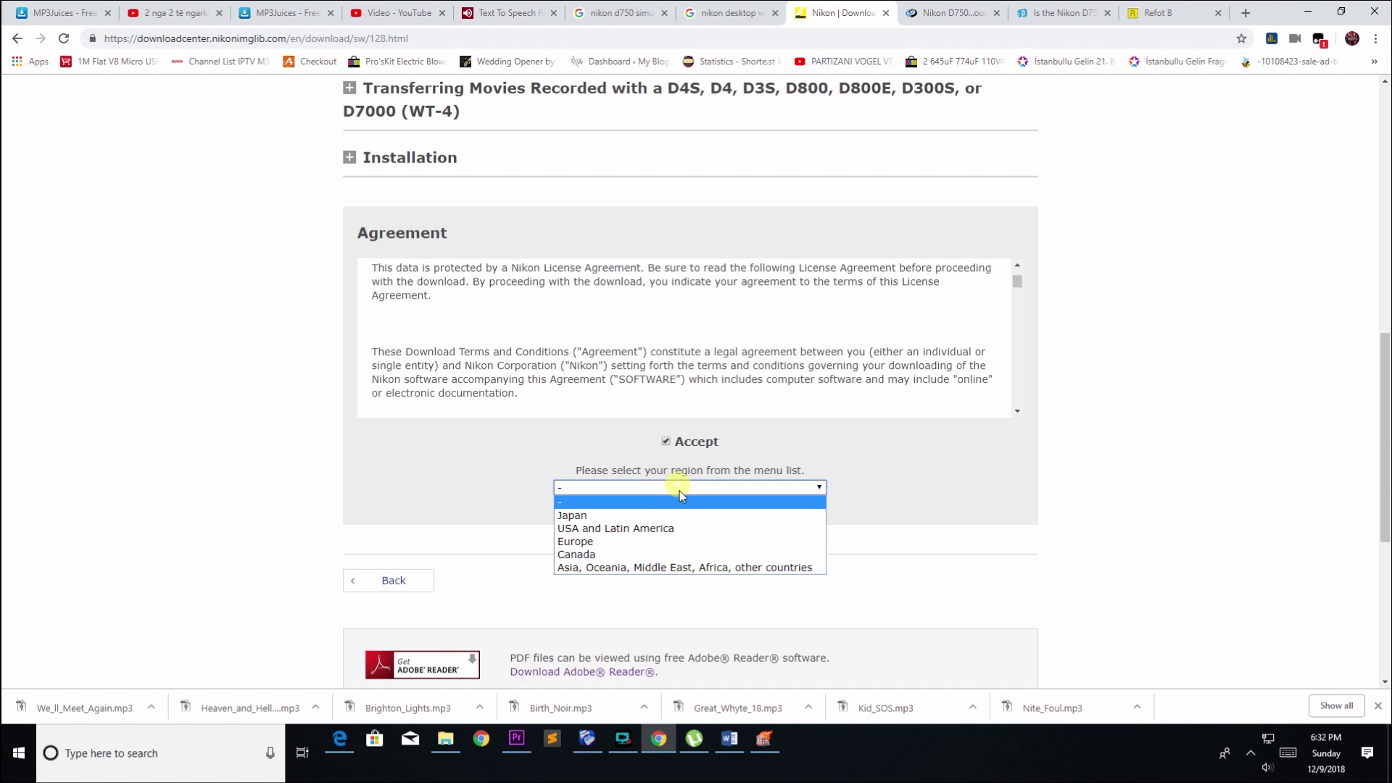
left_click(688, 543)
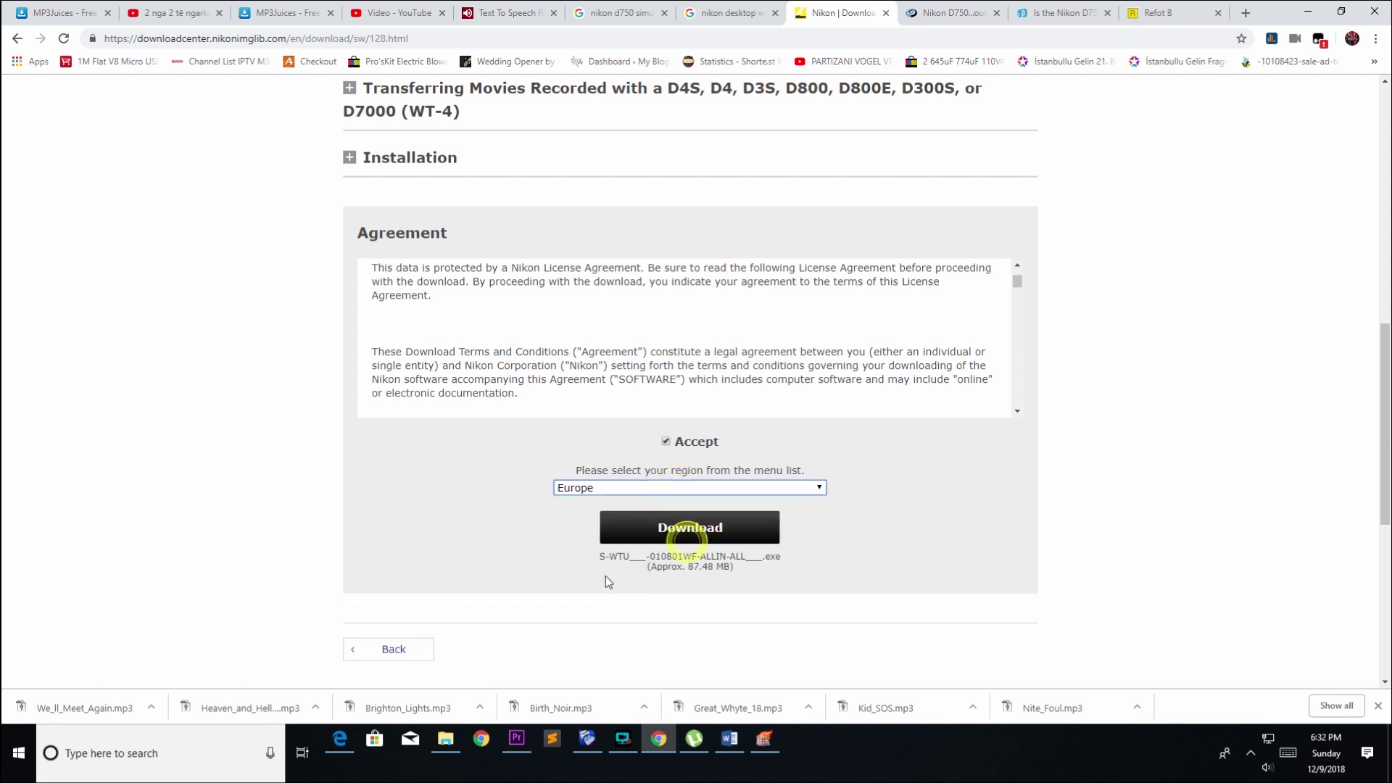
Step: Download the Wireless Transmitter Utility installer, keep the flagged file and launch it
left_click(645, 531)
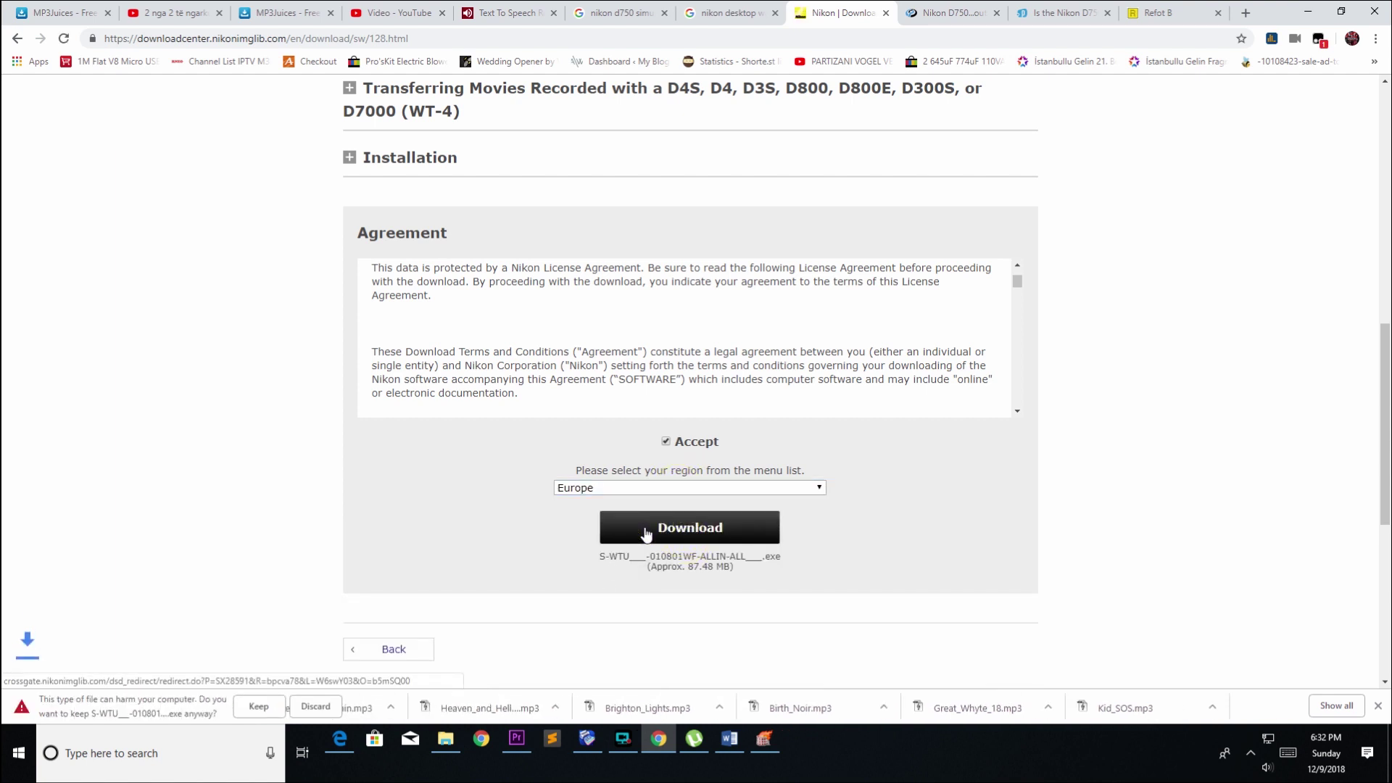
left_click(274, 708)
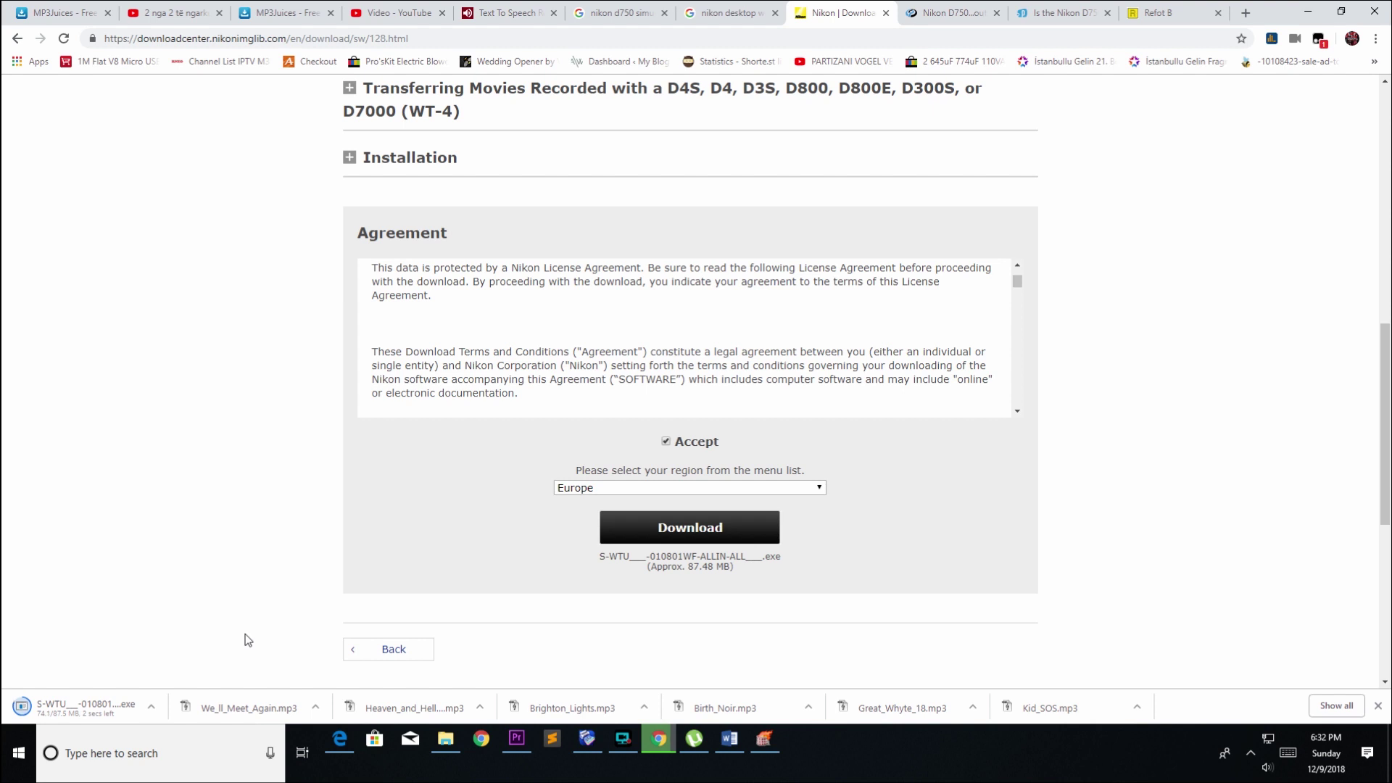
left_click(67, 713)
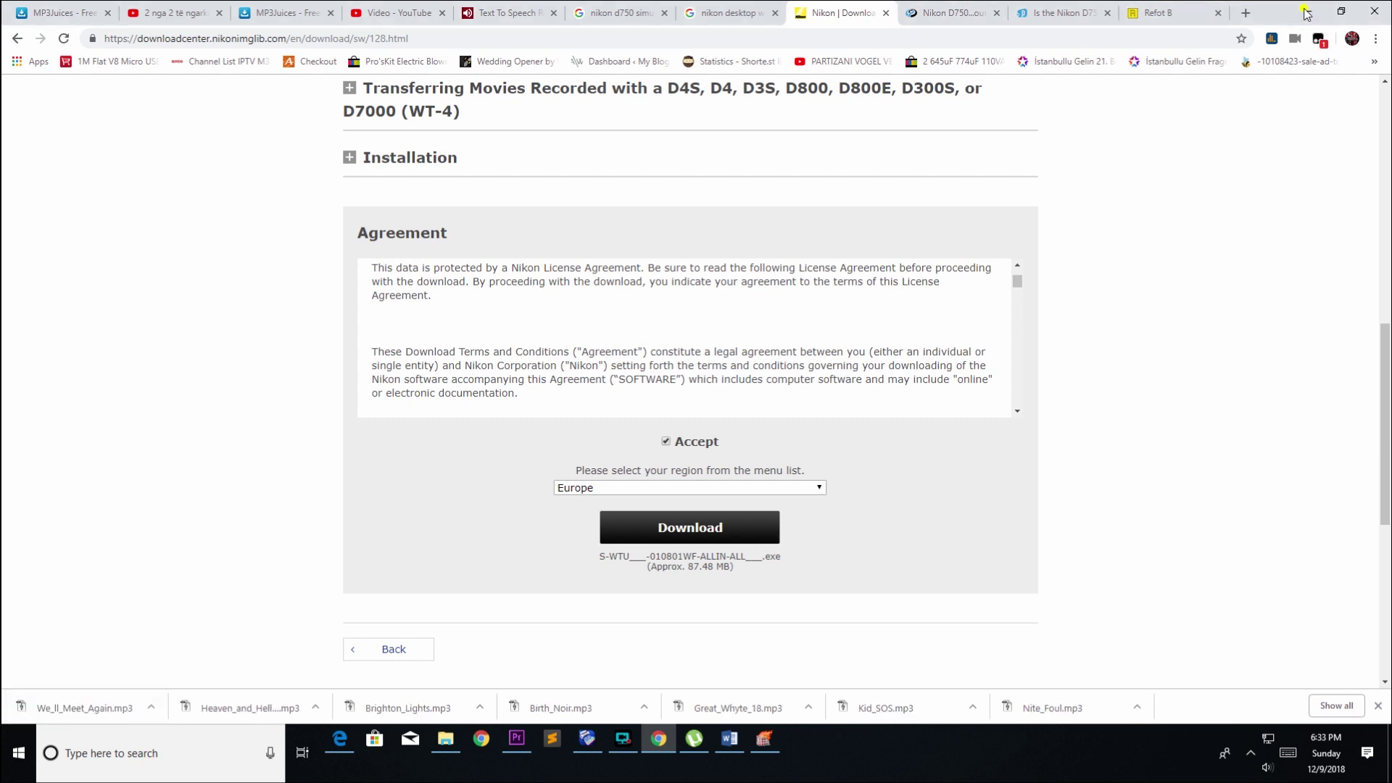
left_click(1307, 13)
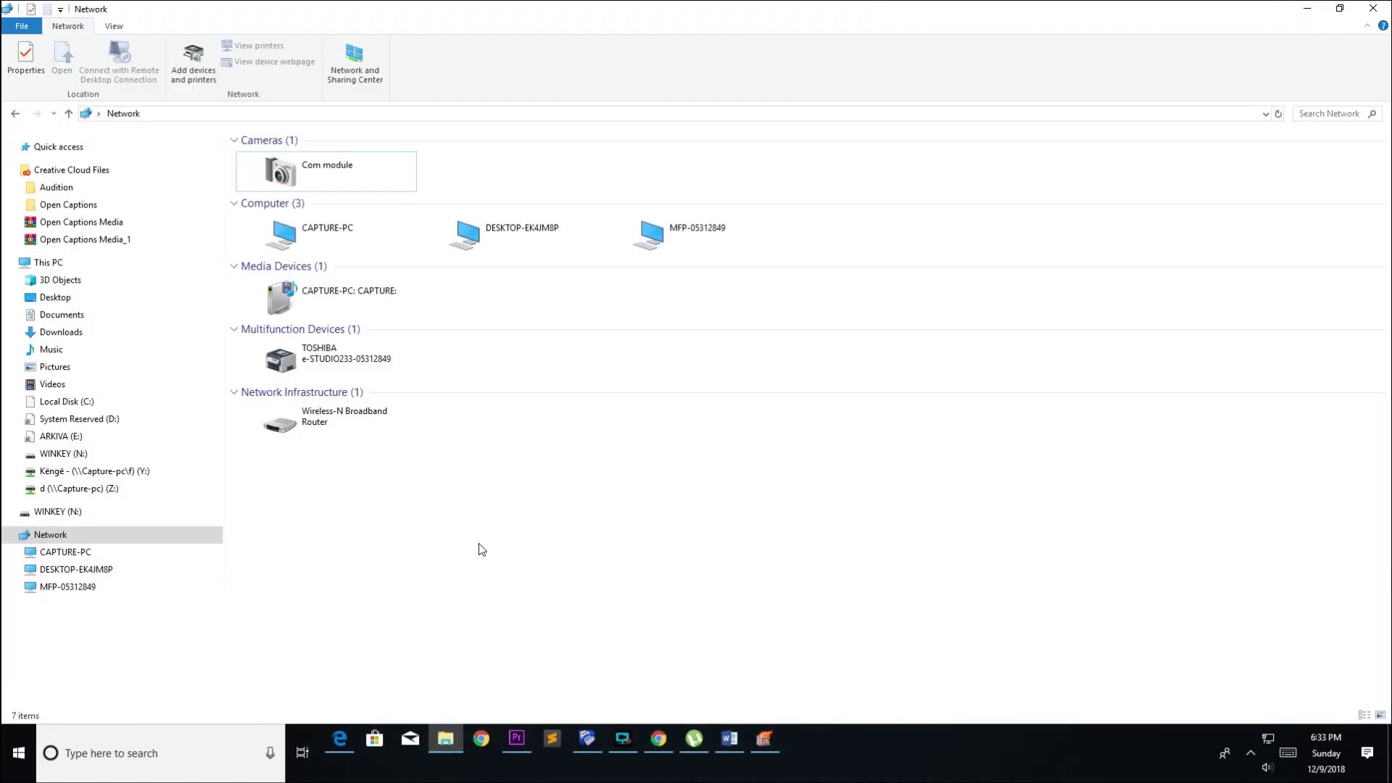
left_click(802, 733)
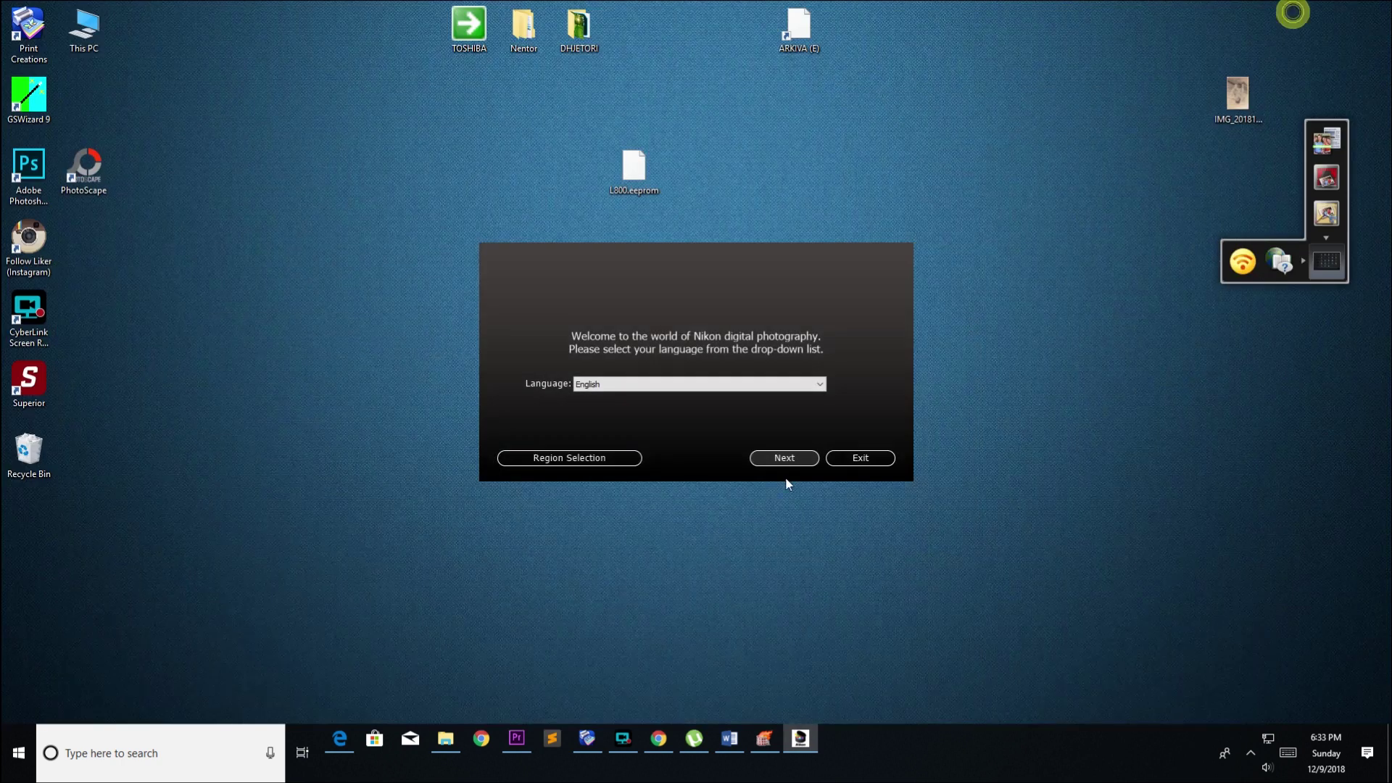
Step: Start installing Wireless Transmitter Utility in English and accept the terms of its license agreement
left_click(784, 458)
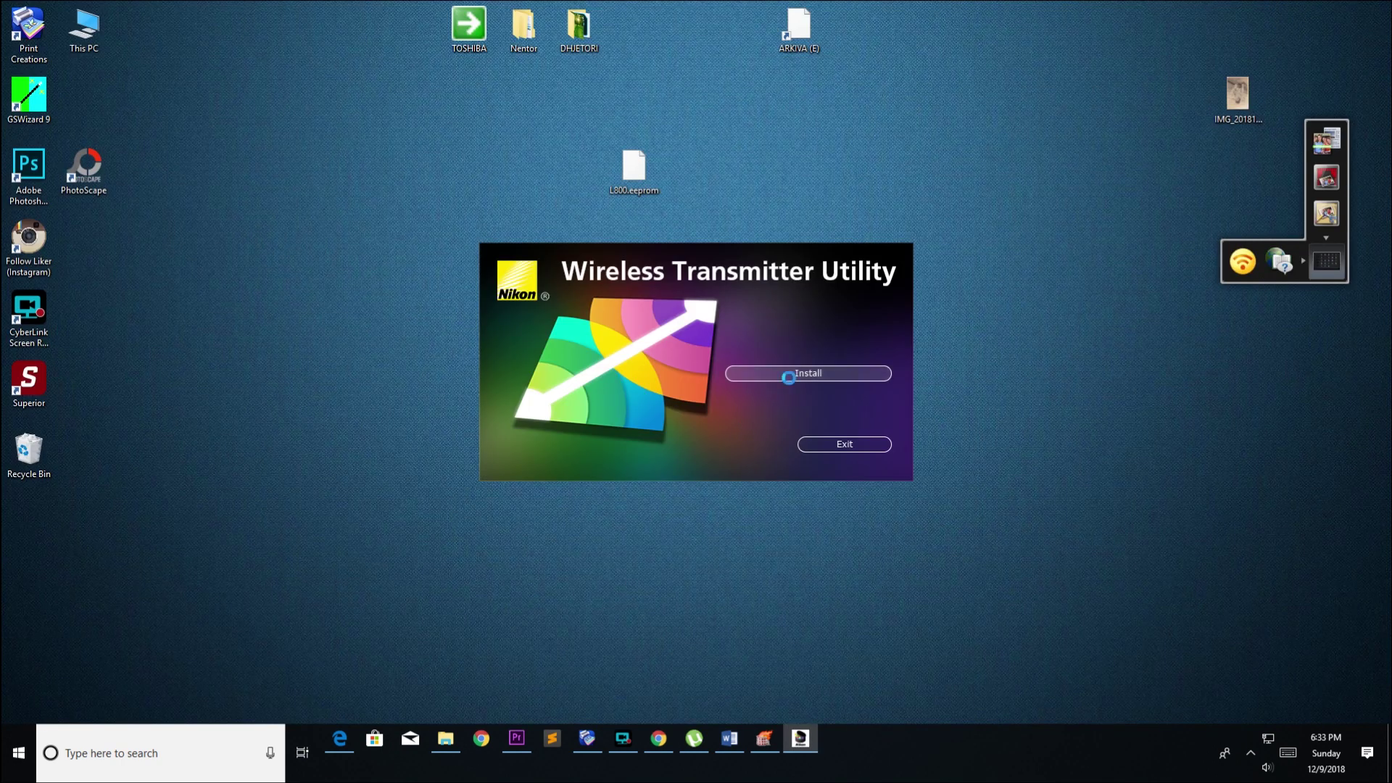
left_click(789, 377)
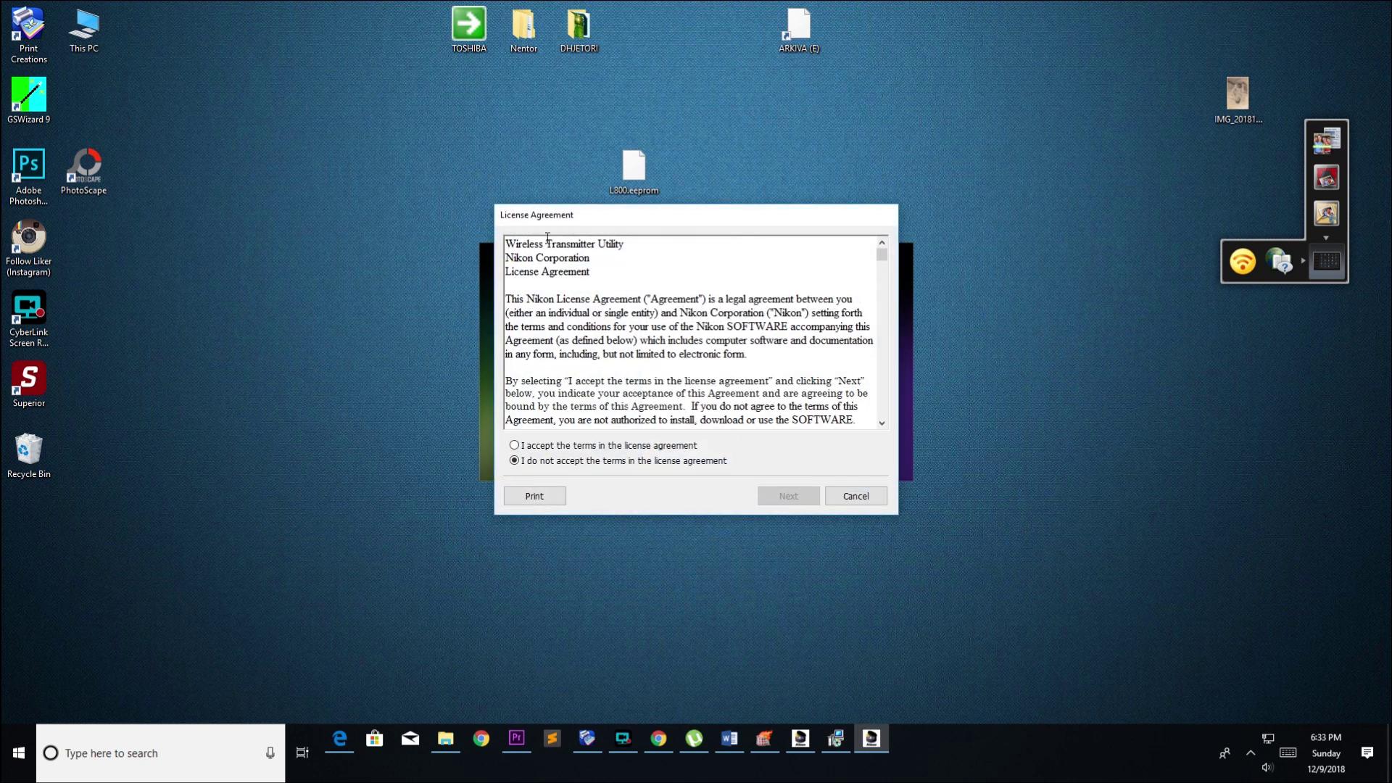
left_click(656, 446)
left_click(794, 504)
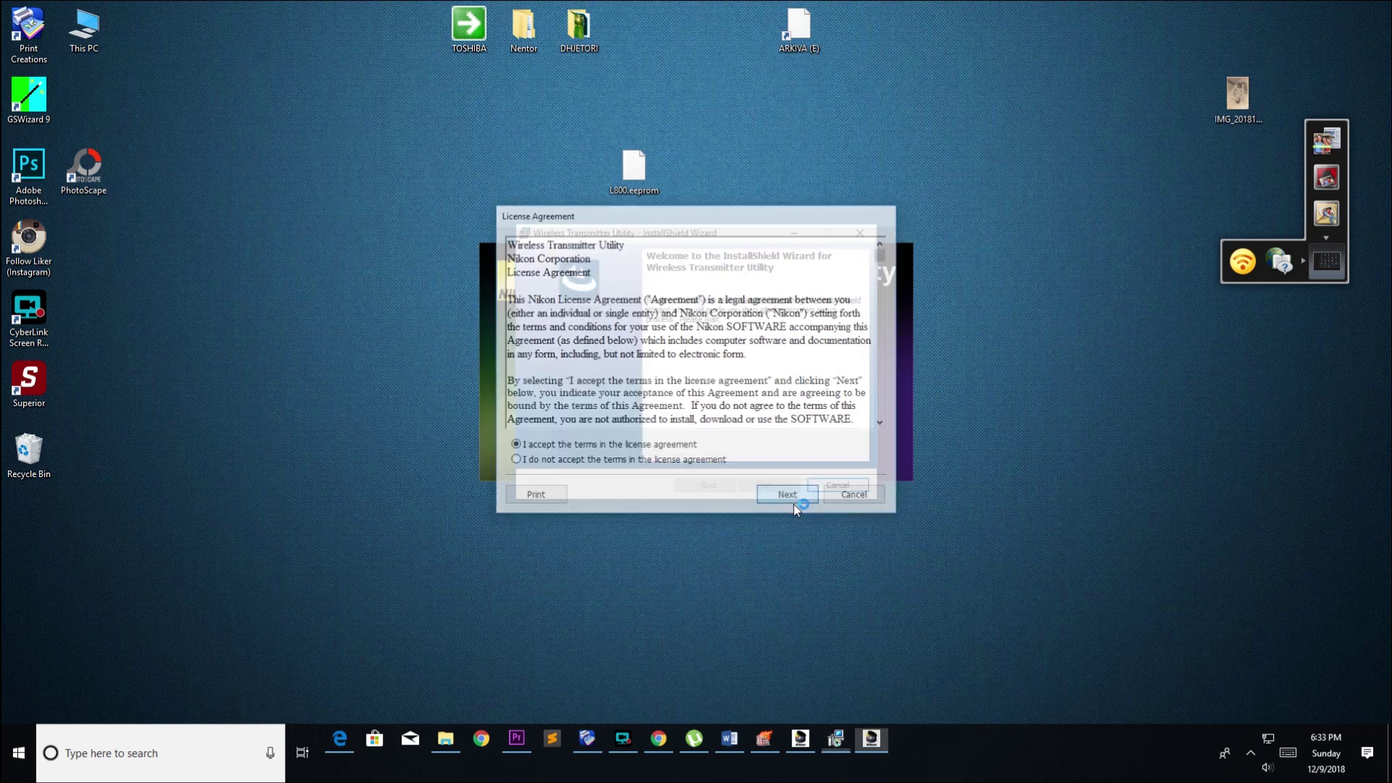
left_click(794, 503)
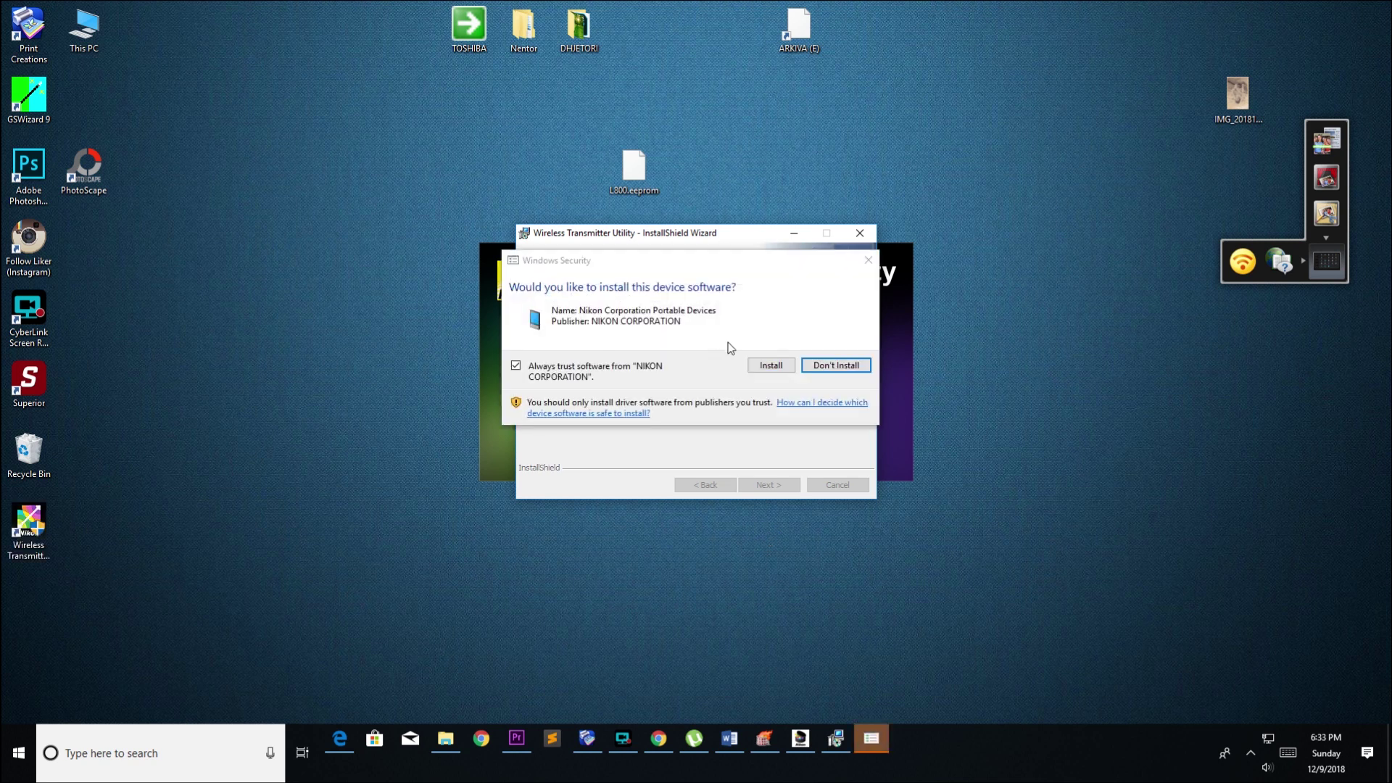
Step: Allow both Nikon Corporation device software installations and close the installer once the setup is complete
left_click(761, 366)
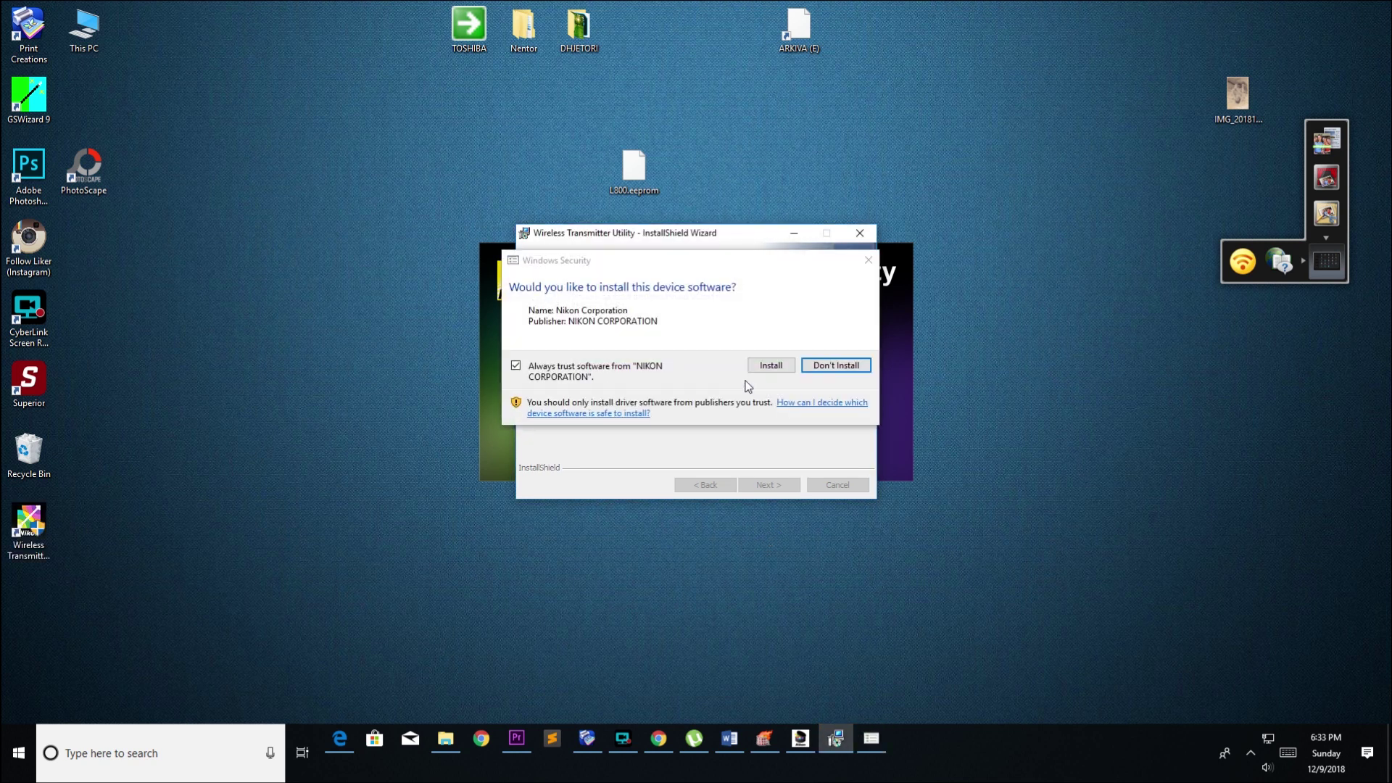
left_click(761, 366)
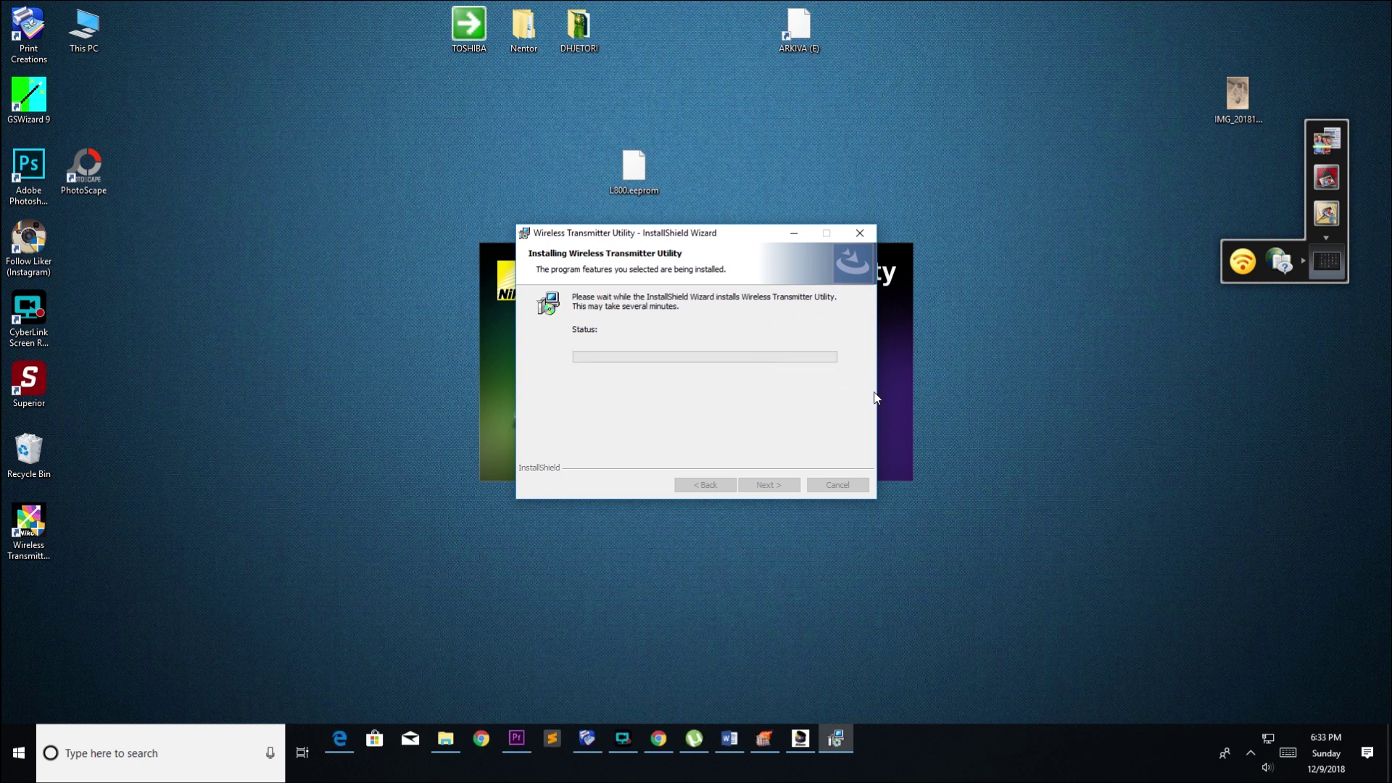
right_click(967, 399)
left_click(999, 441)
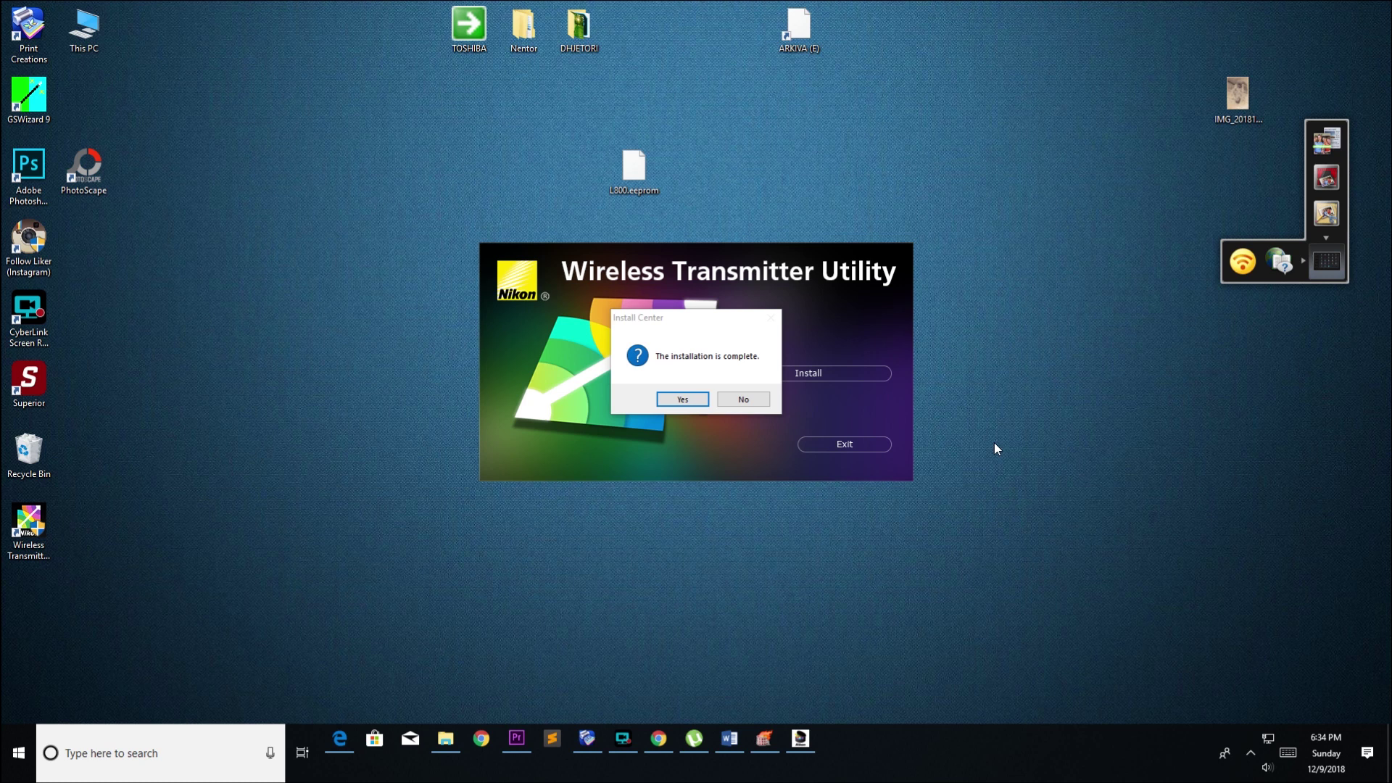
left_click(684, 401)
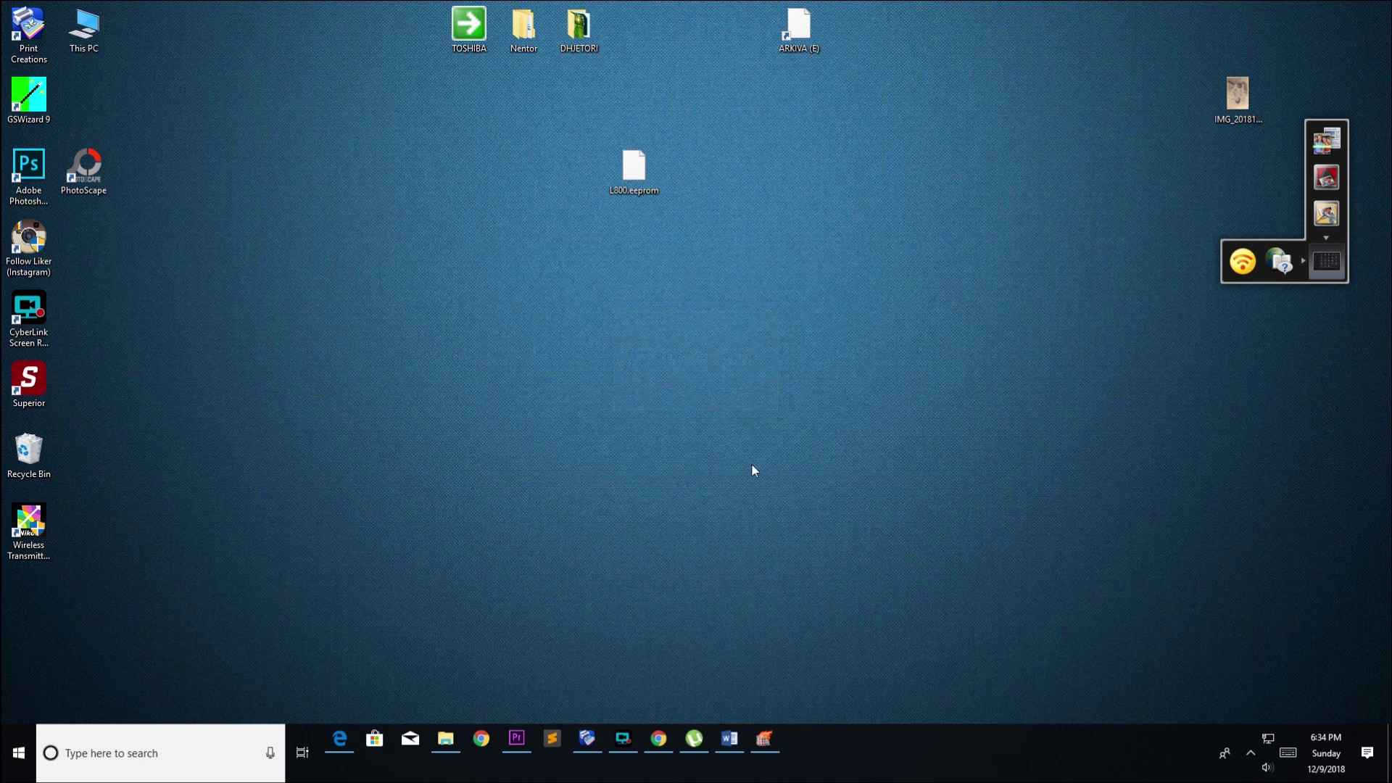
Step: Launch Wireless Transmitter Utility from the desktop and advance past its welcome page to the hardware selection
left_click(716, 431)
left_click(52, 513)
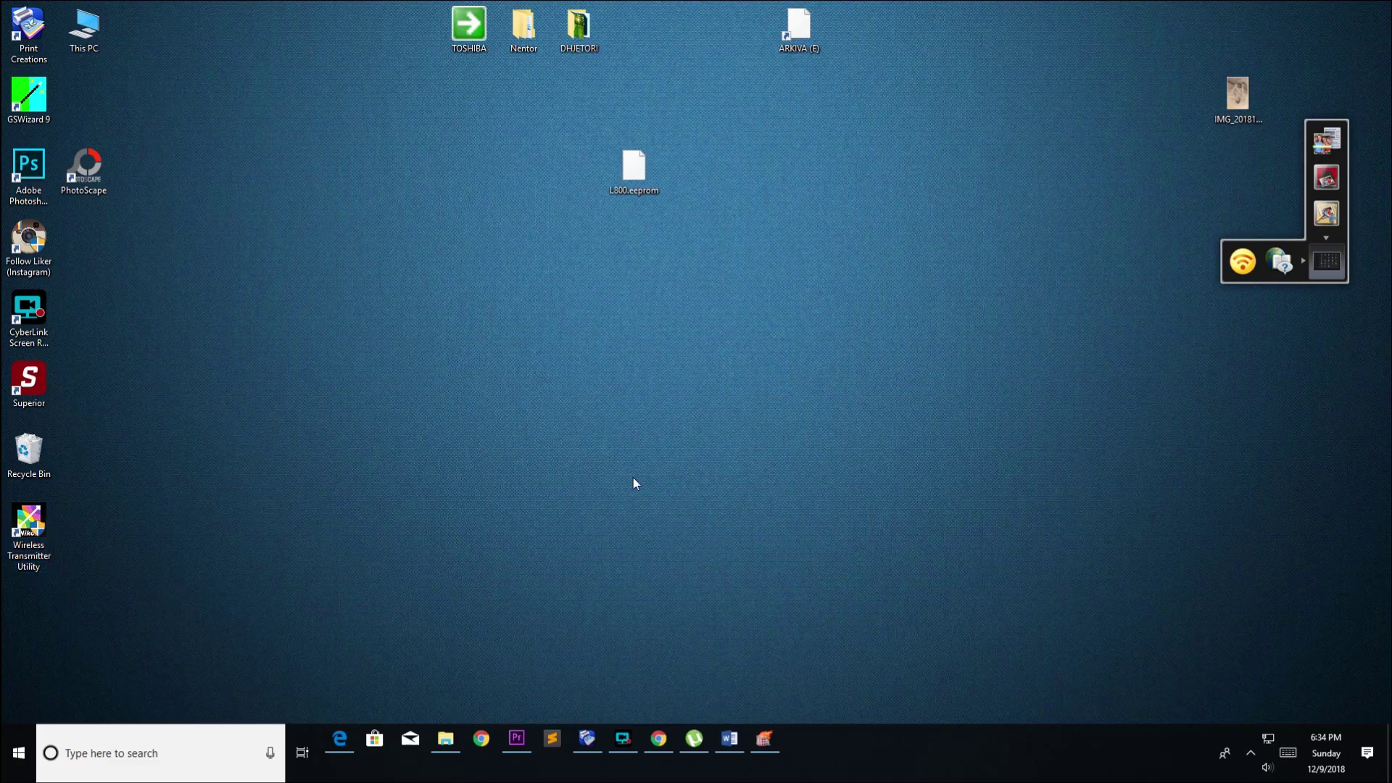
right_click(625, 470)
left_click(656, 515)
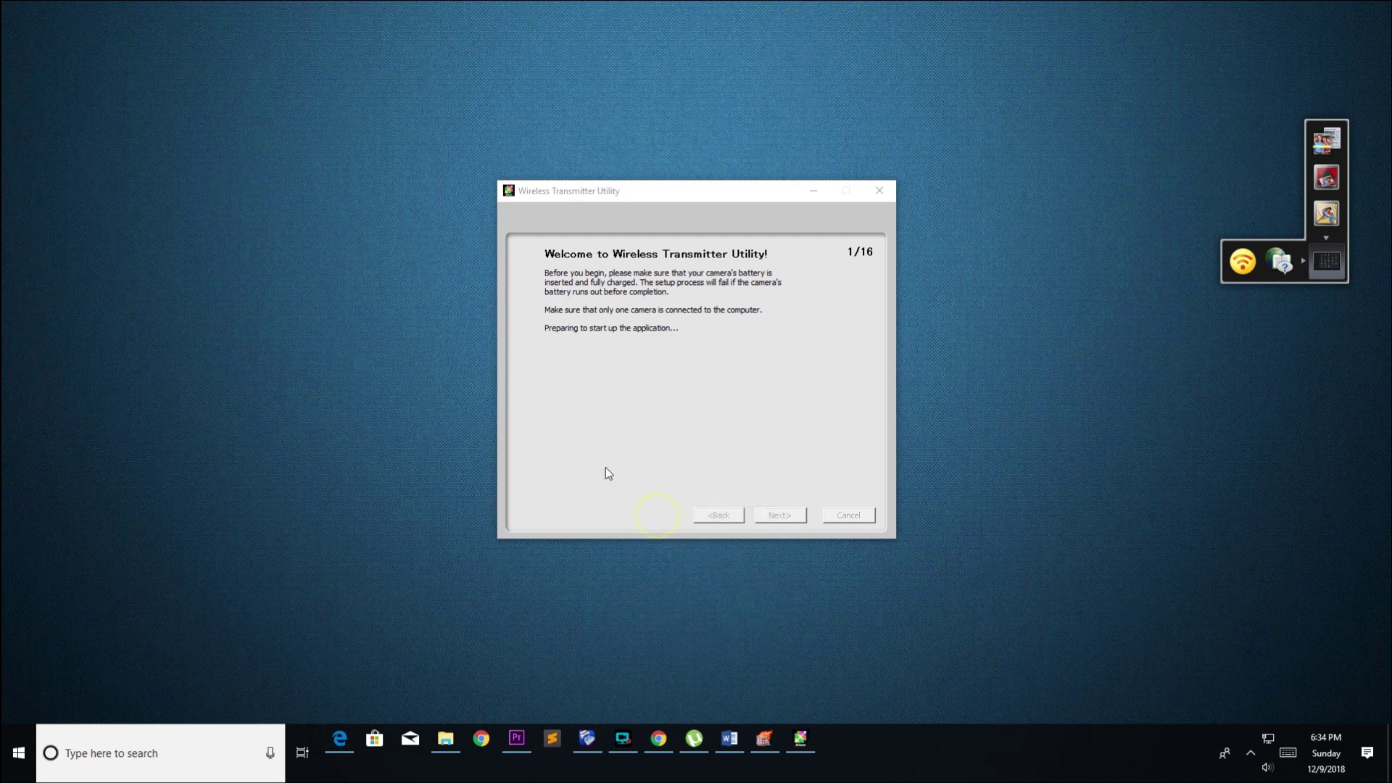
left_click(783, 516)
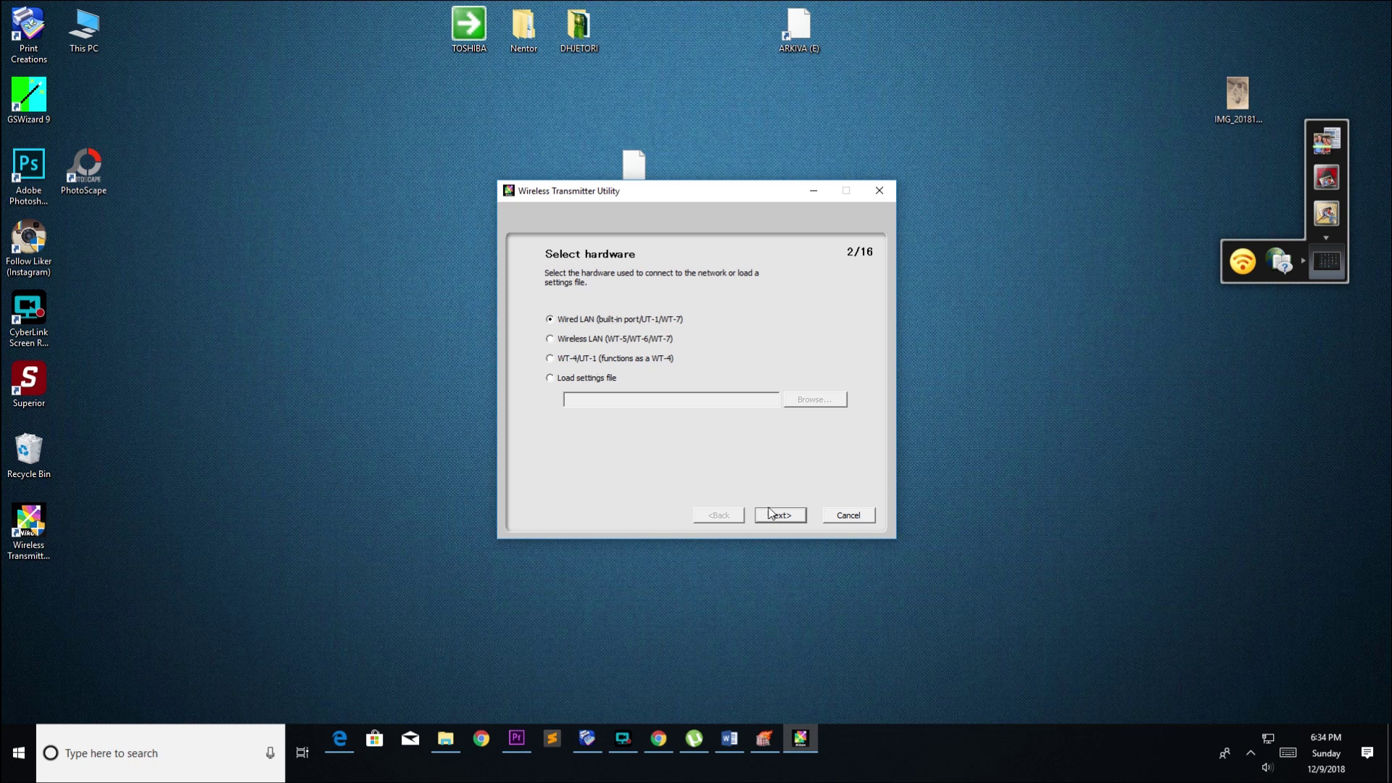
left_click(778, 519)
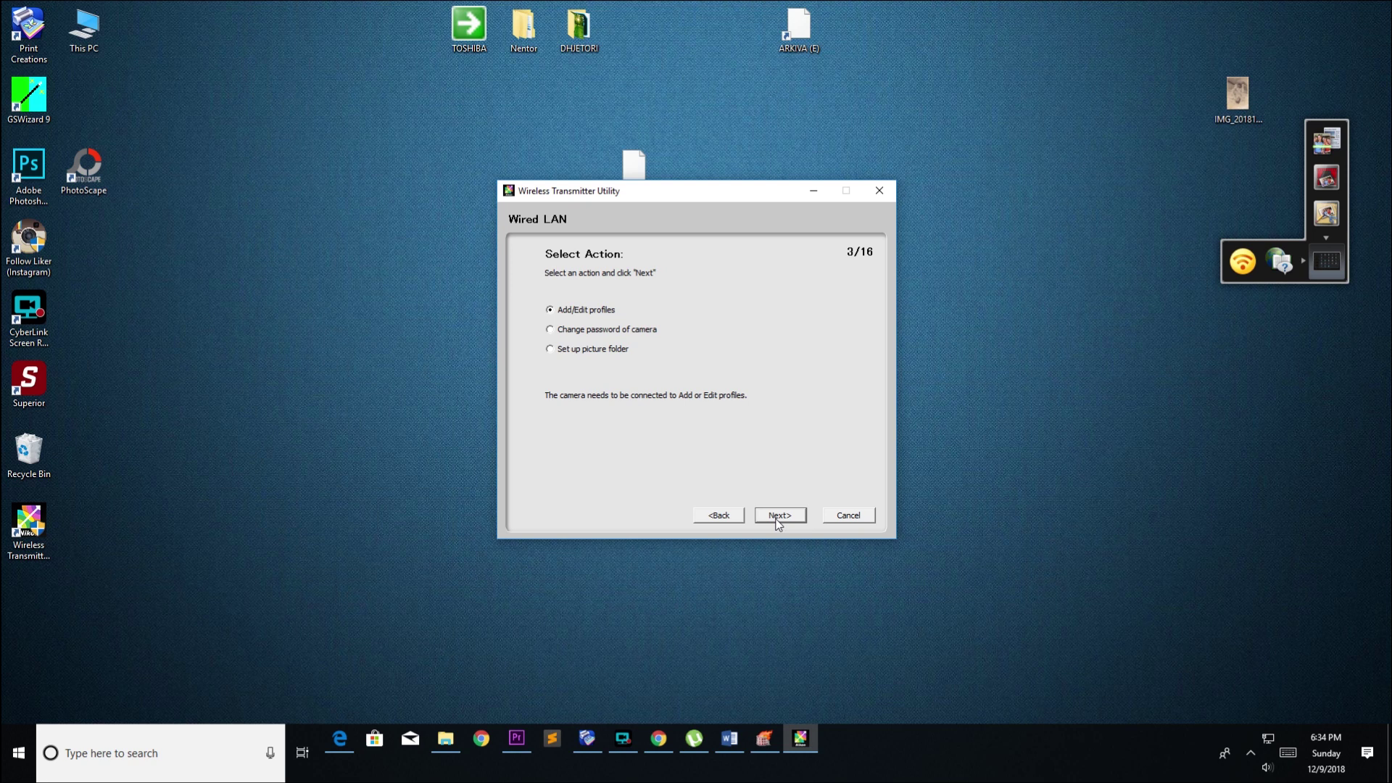
left_click(778, 516)
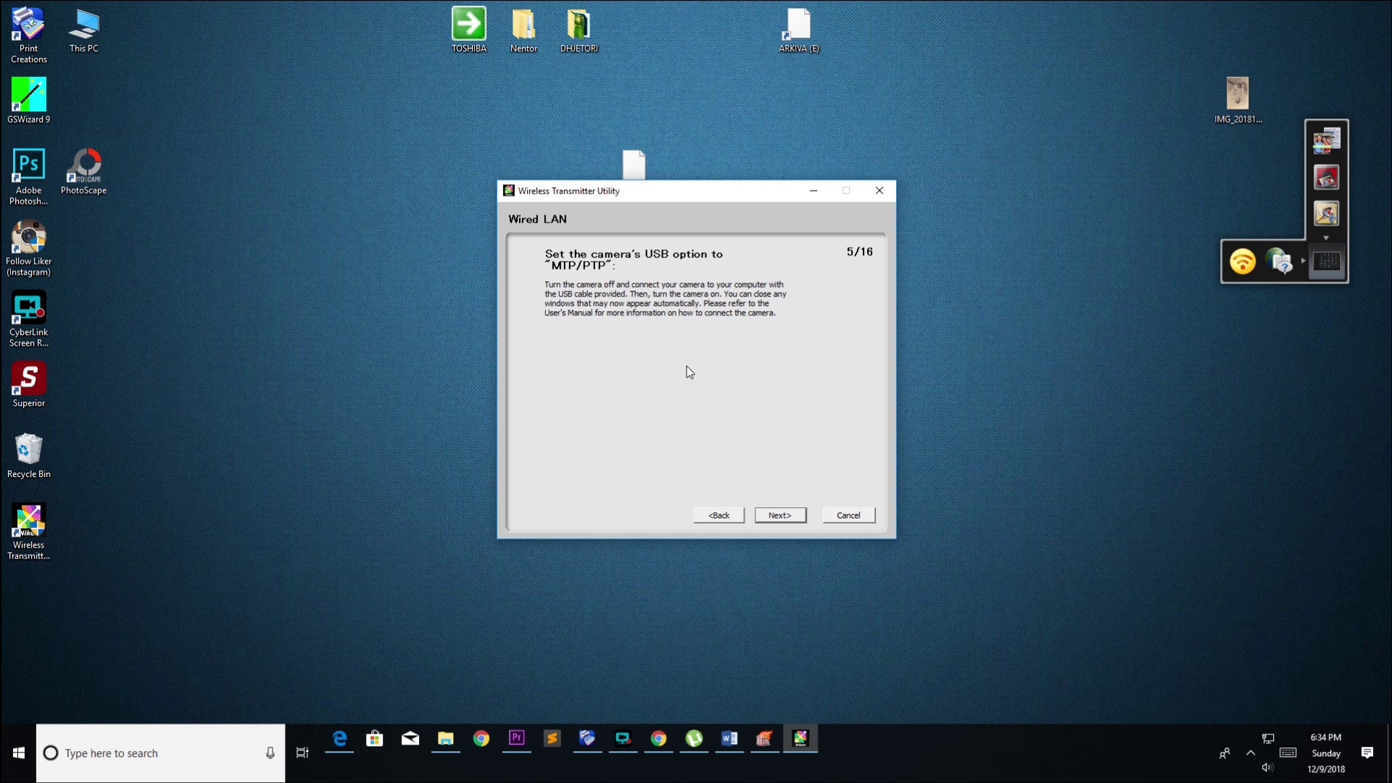
left_click(720, 514)
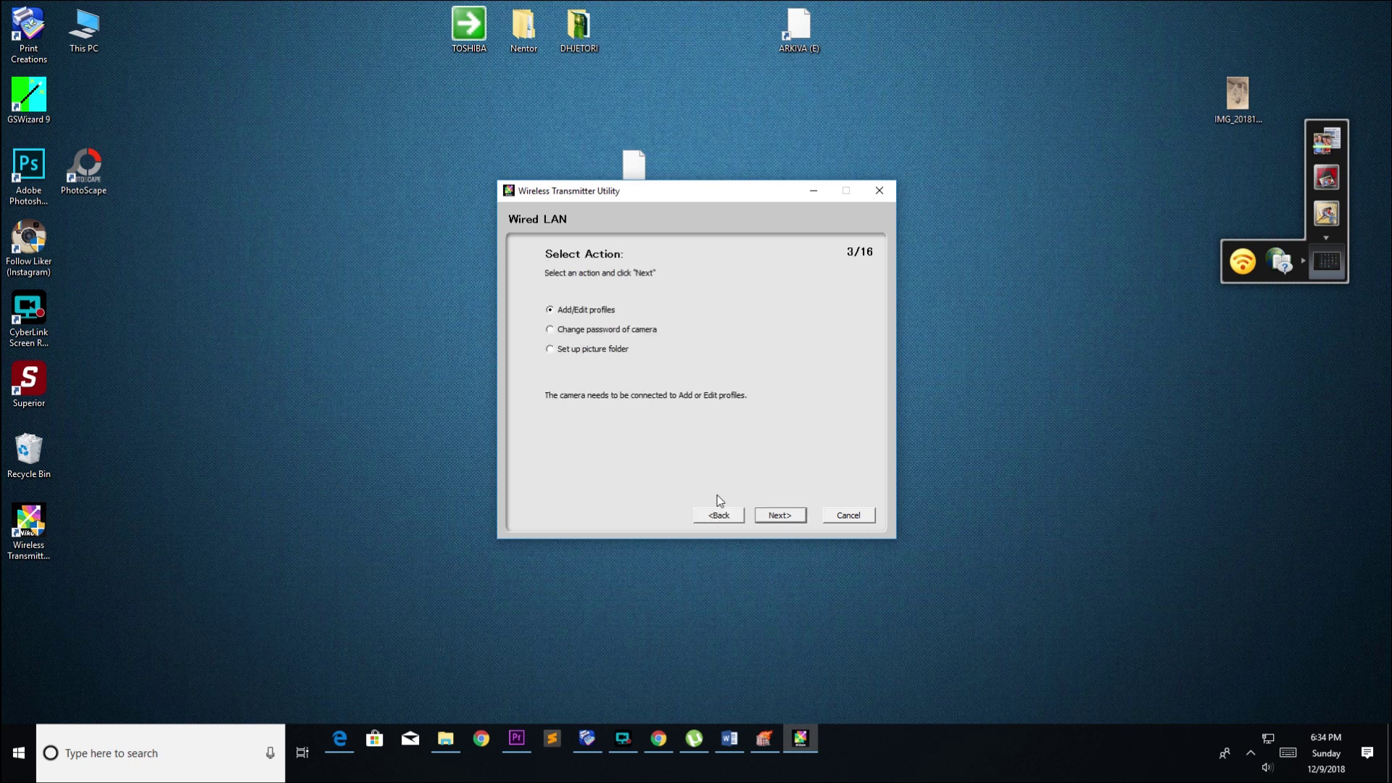
left_click(726, 516)
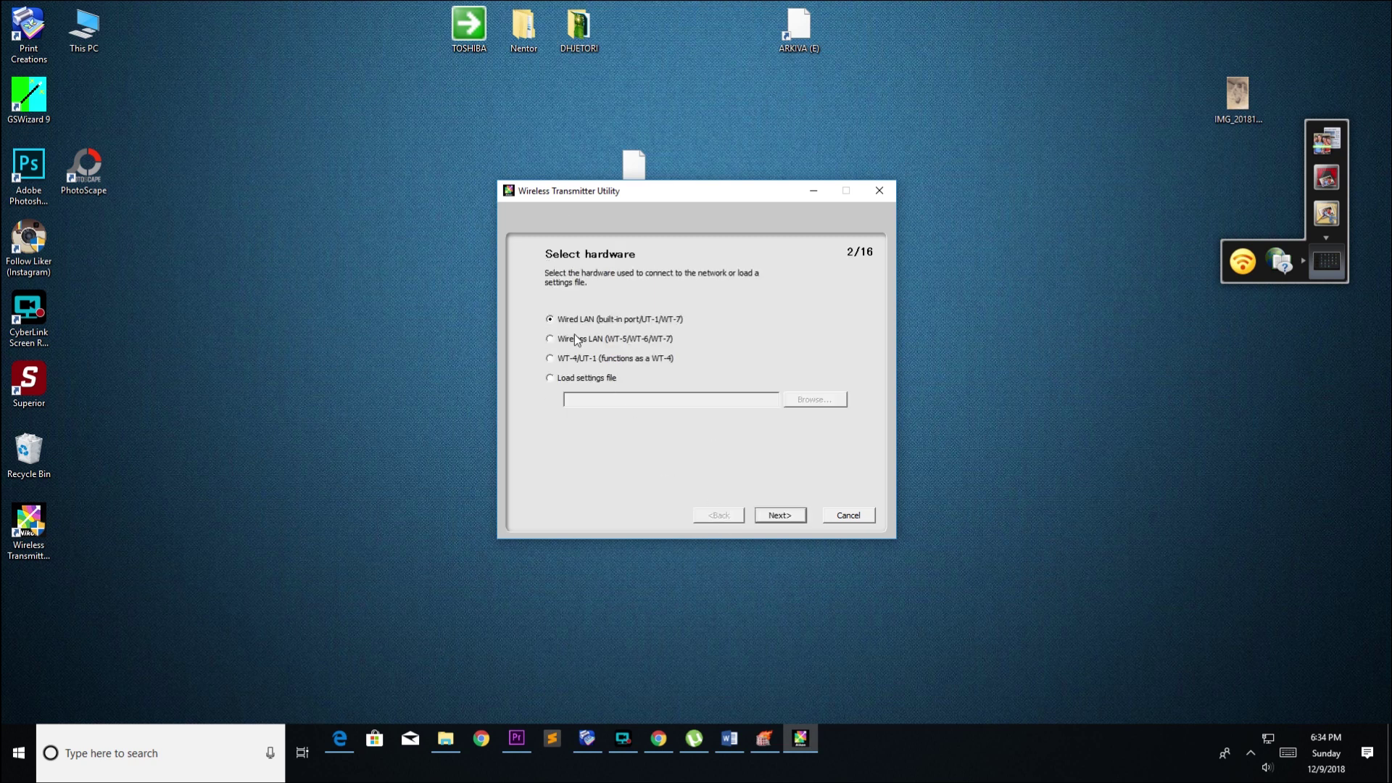
Step: Select Wireless LAN as the hardware, choose to add or edit profiles, and continue past the USB connection instructions to the profile list
left_click(765, 516)
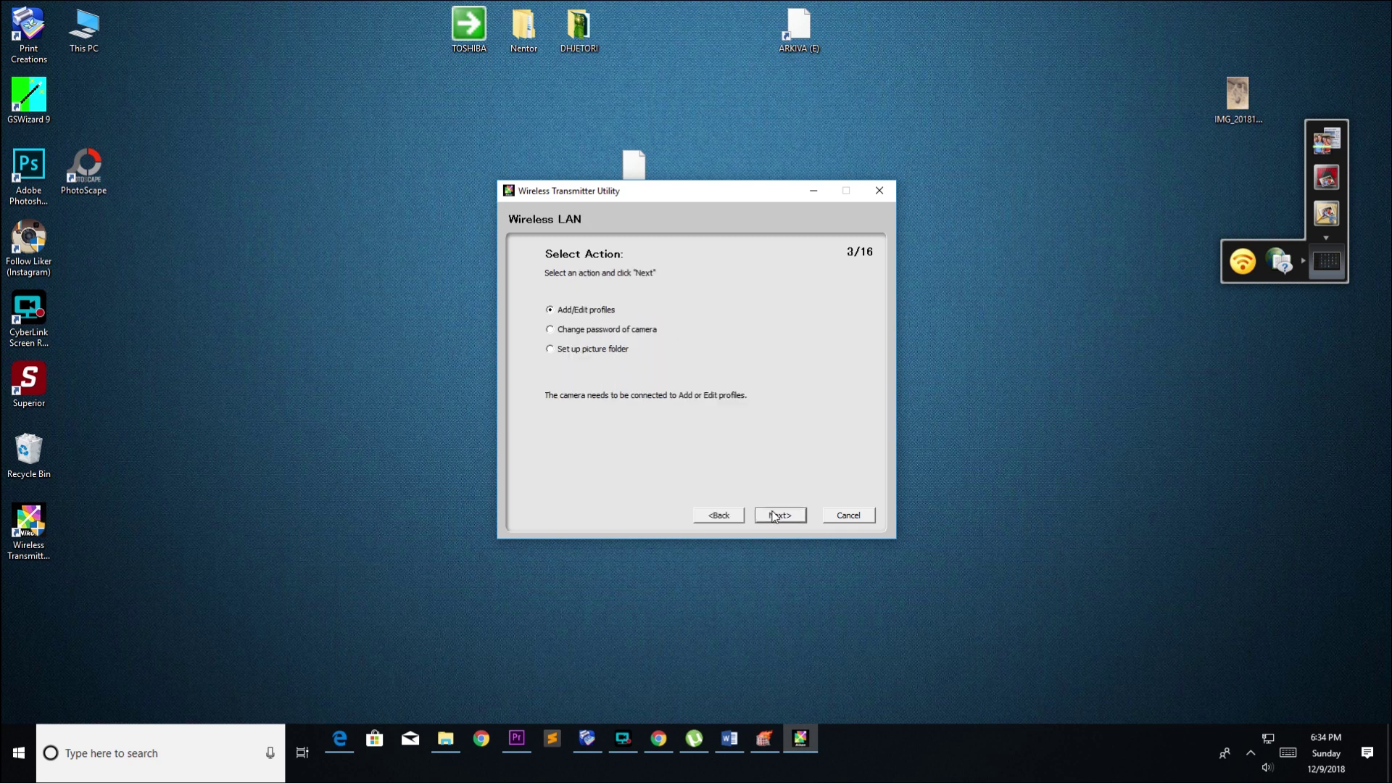
left_click(777, 516)
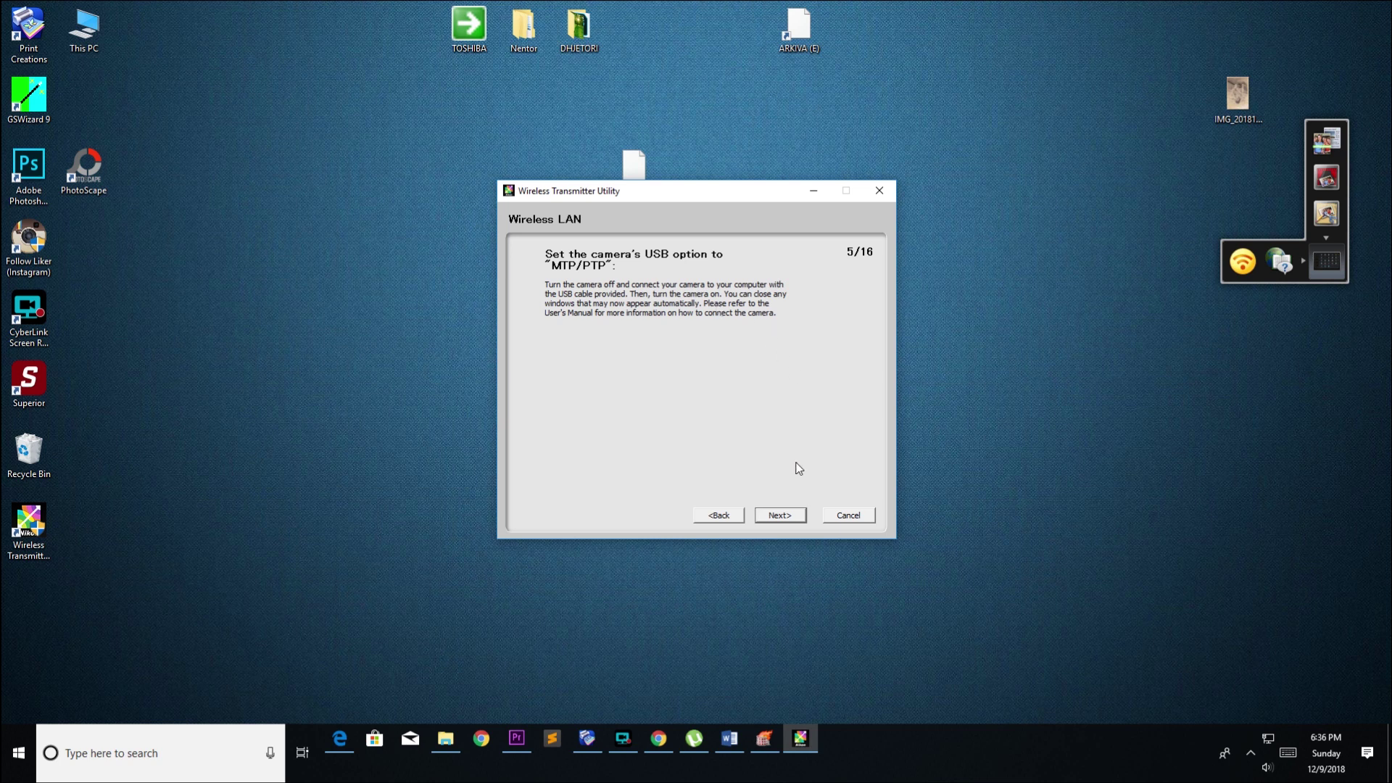
left_click(781, 515)
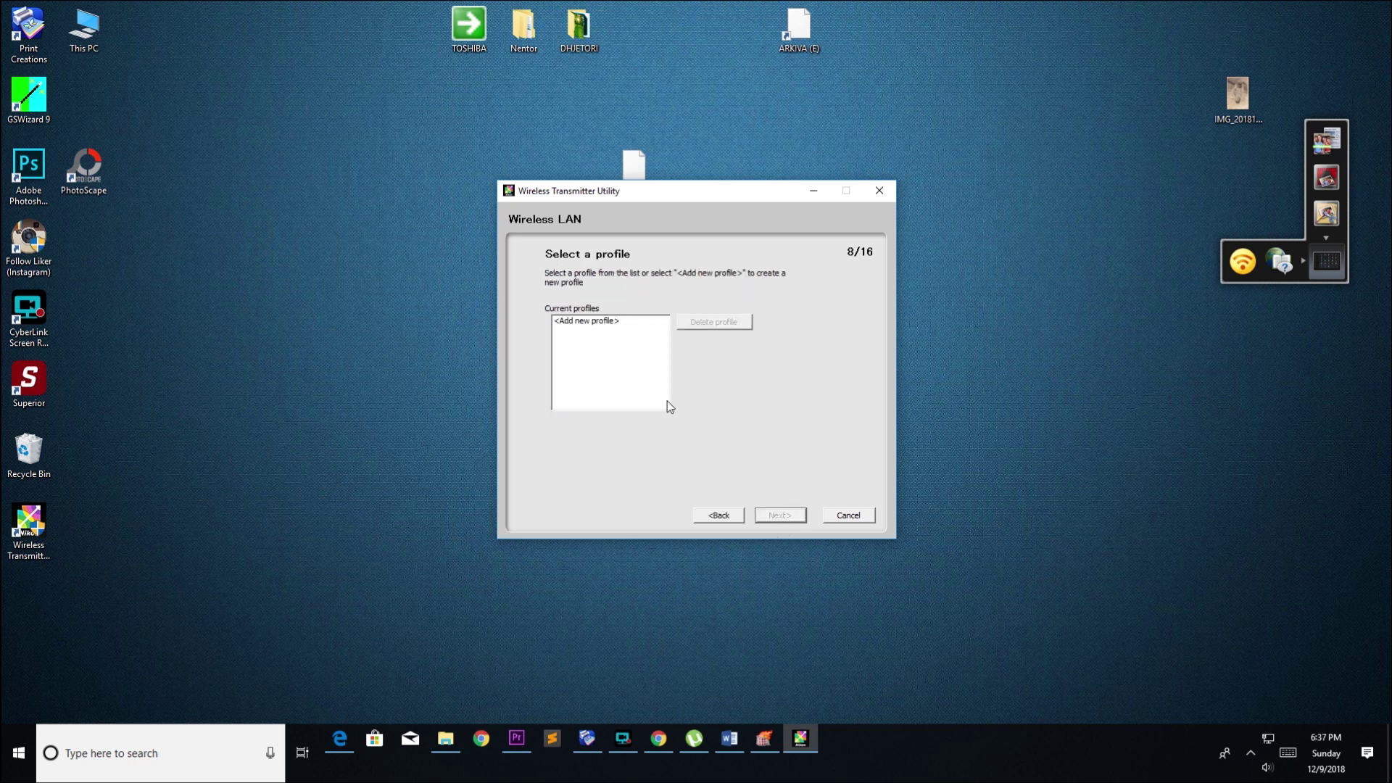
Step: Add a new profile named d750 with the Image transfer connection type and continue to the setup method
left_click(605, 322)
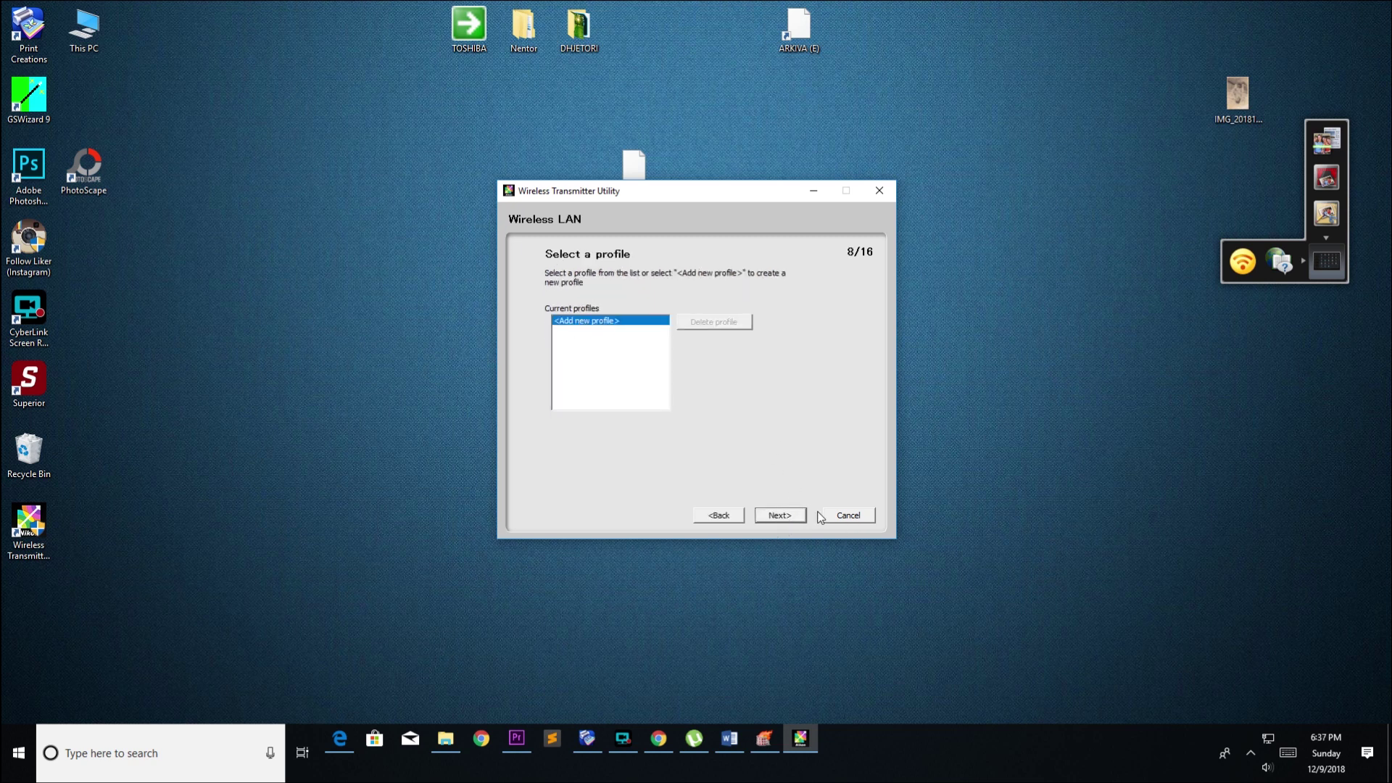
left_click(786, 516)
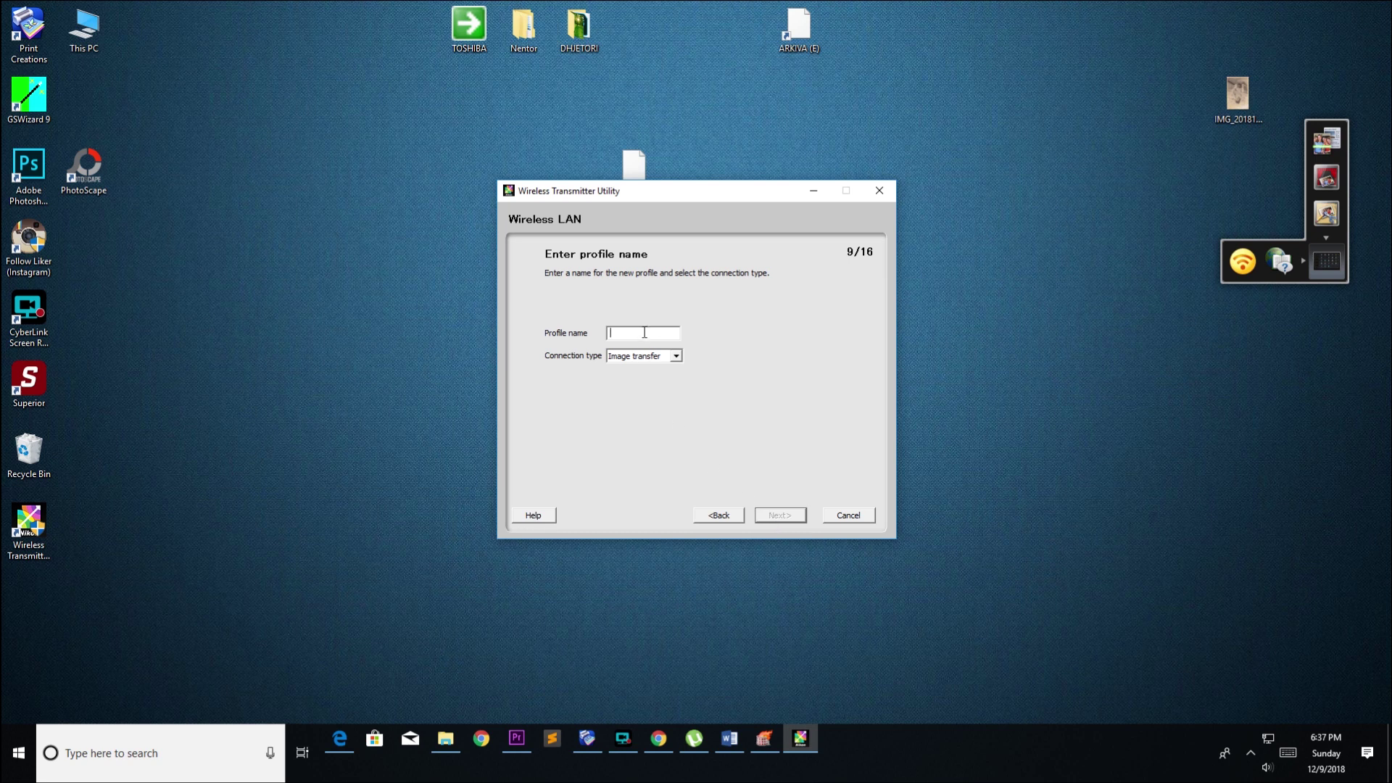
type("f")
type("750")
left_click(674, 356)
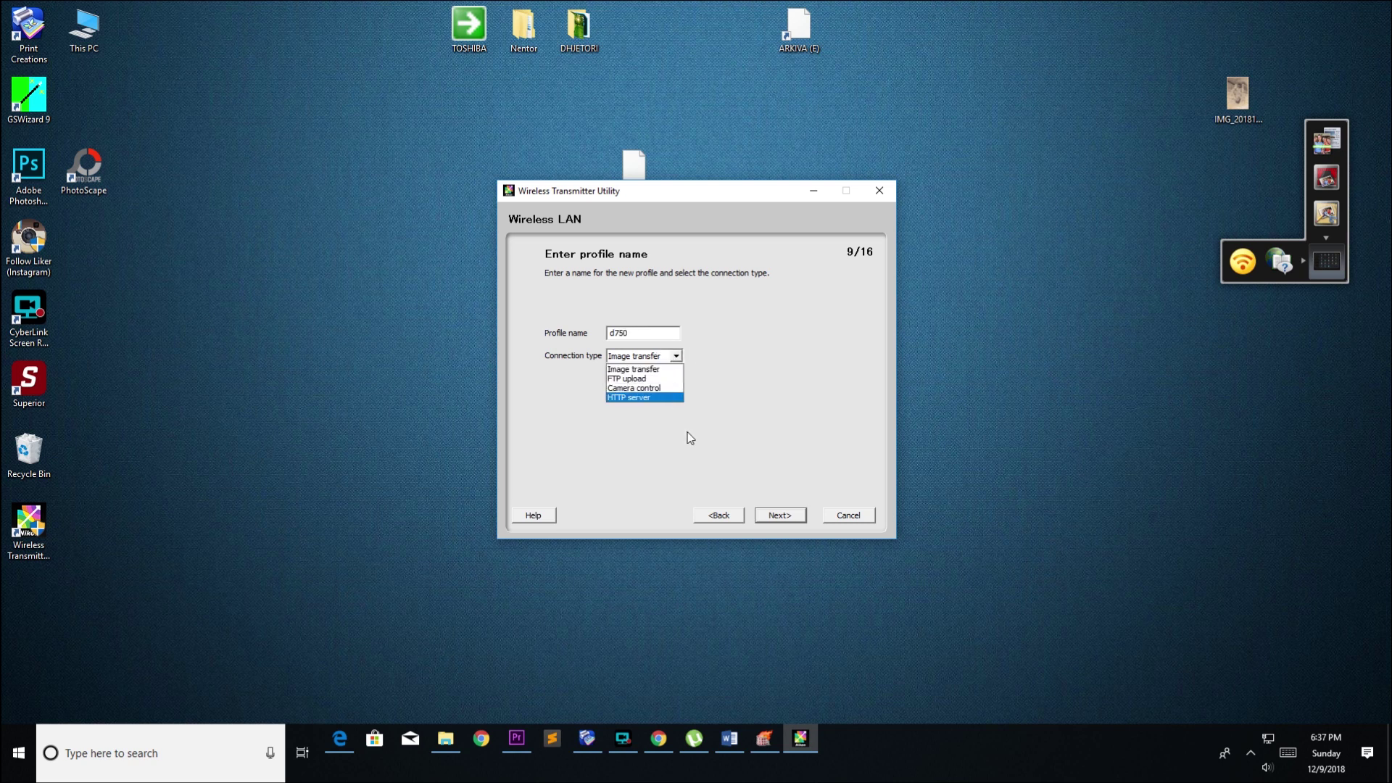
left_click(633, 369)
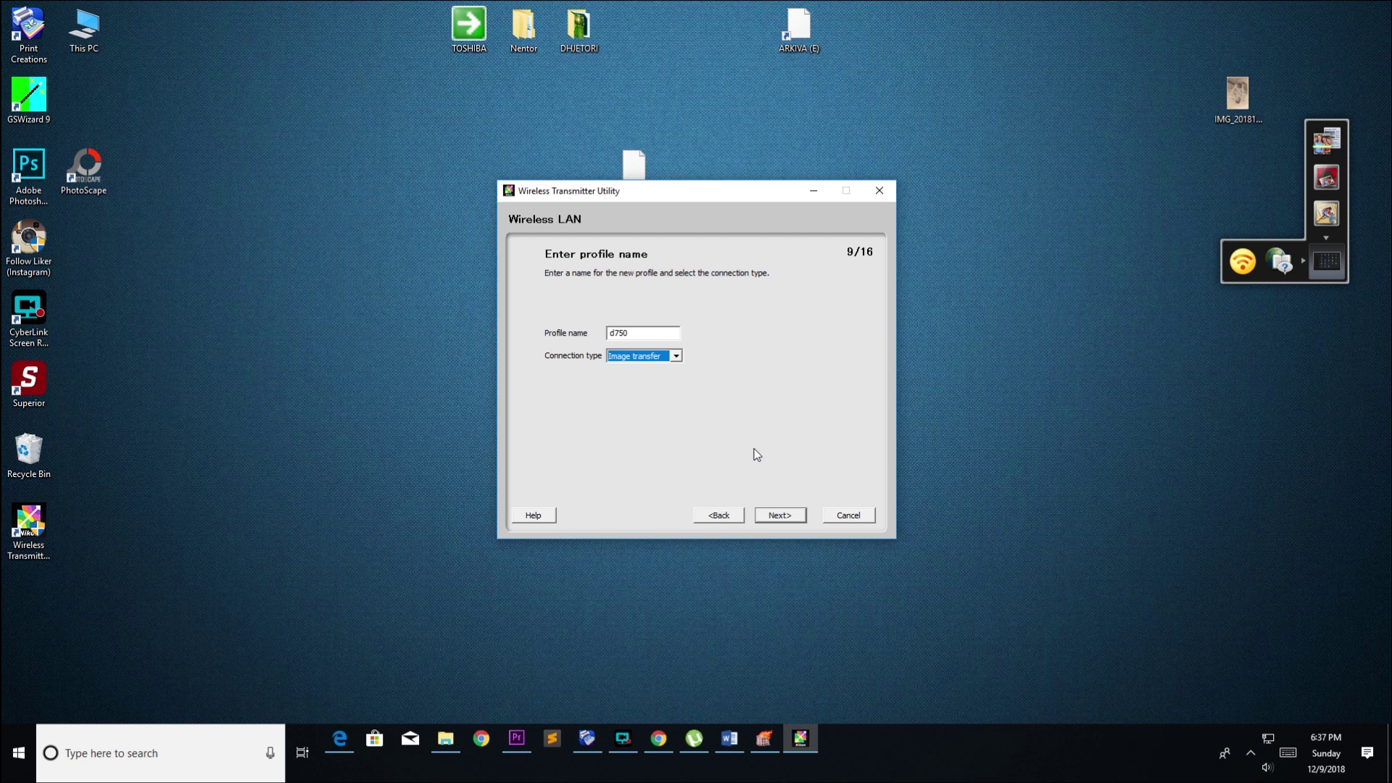
left_click(793, 513)
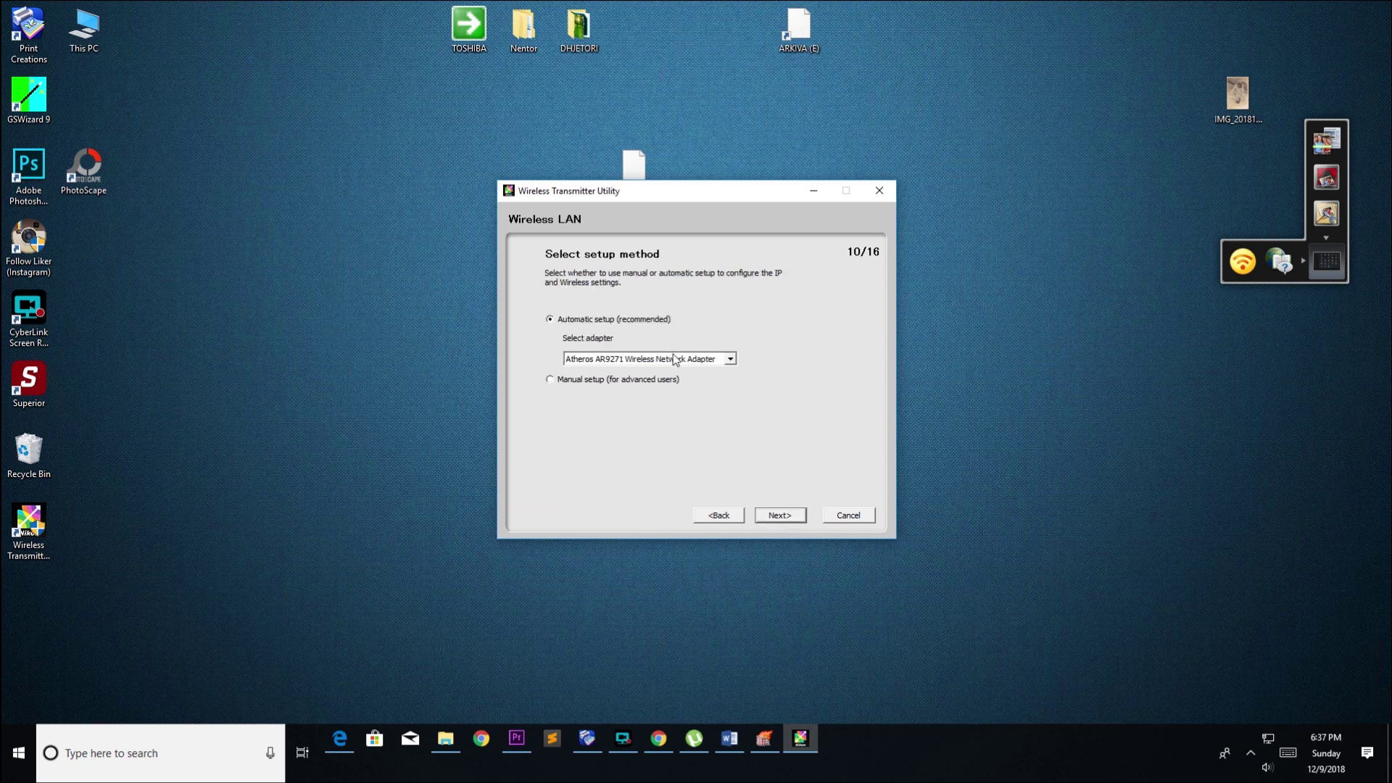
Step: Set the profile up automatically with the Atheros AR9271 adapter on the camera's Nikon_WU2 infrastructure network, and save it
left_click(773, 519)
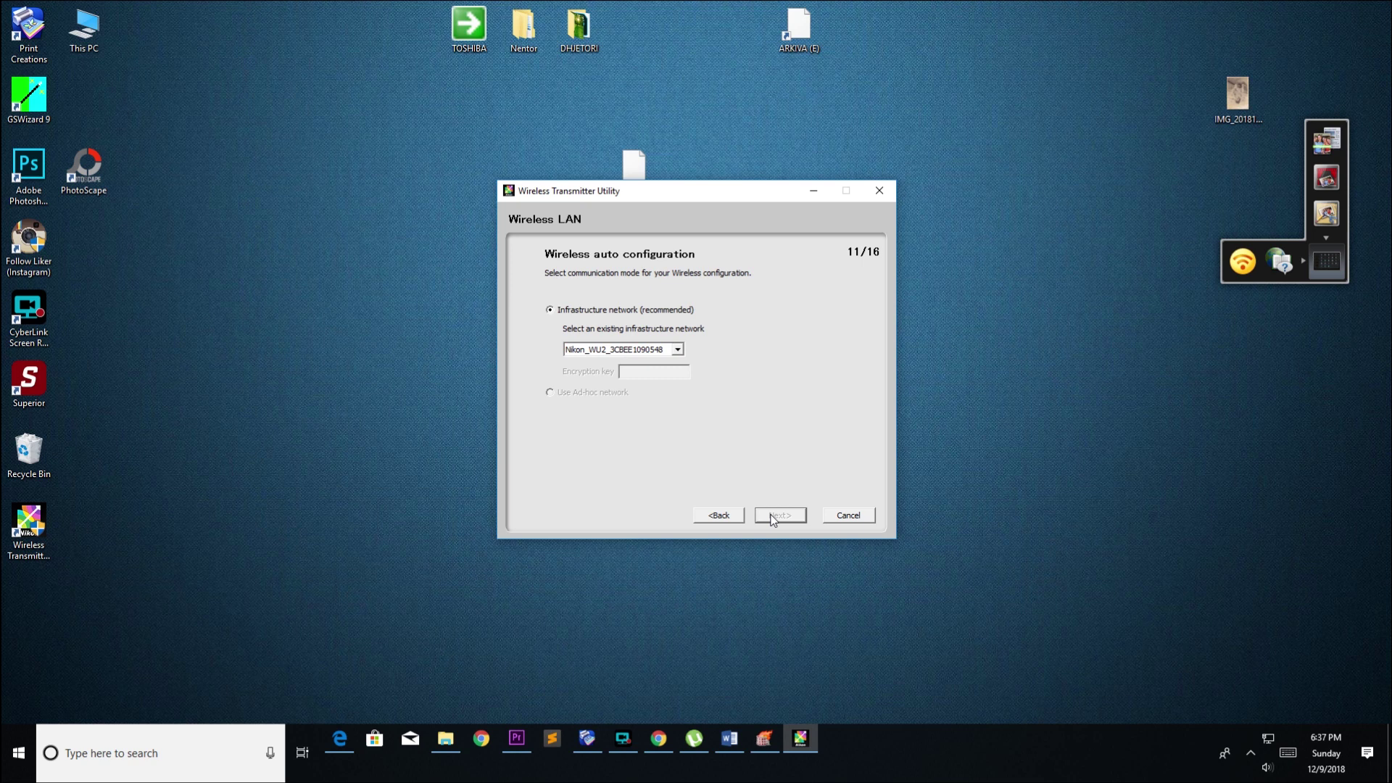
left_click(620, 351)
left_click(613, 309)
left_click(780, 516)
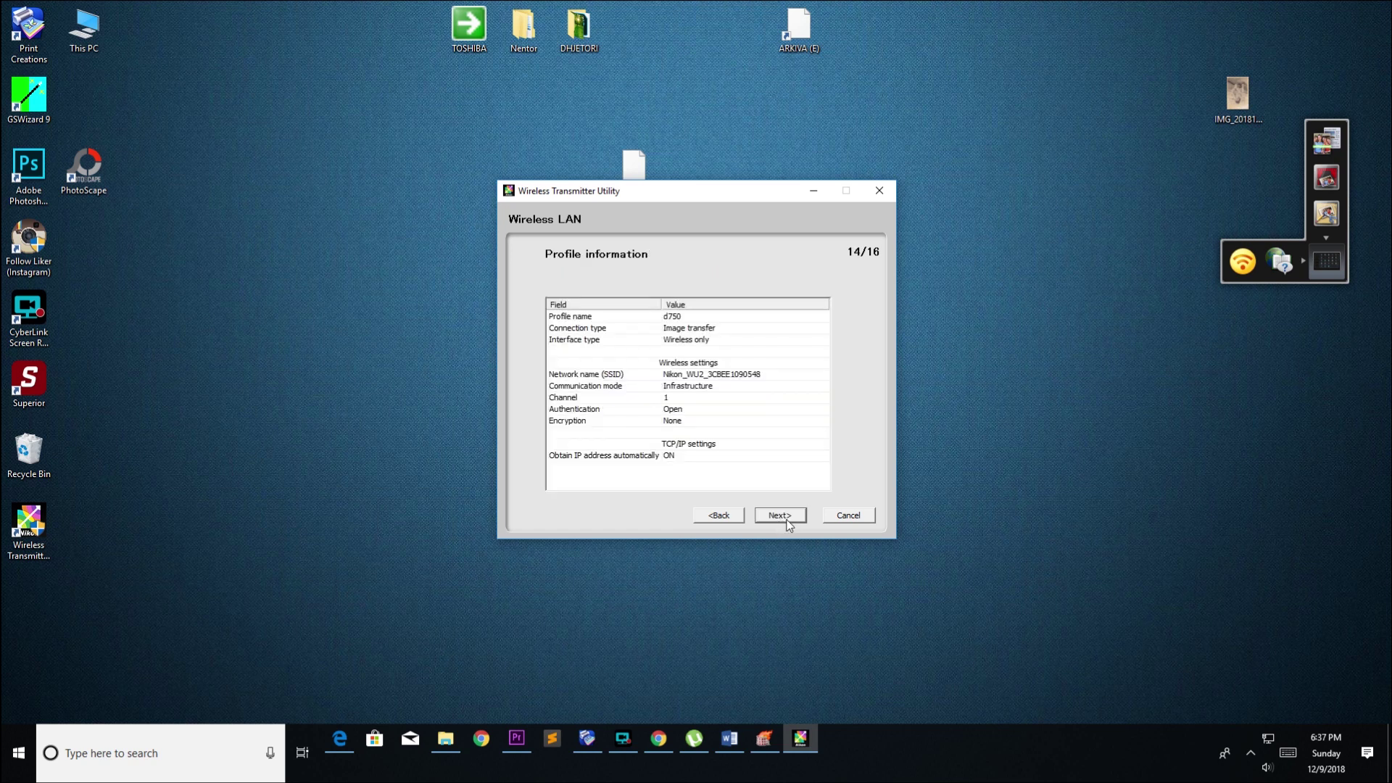
left_click(787, 523)
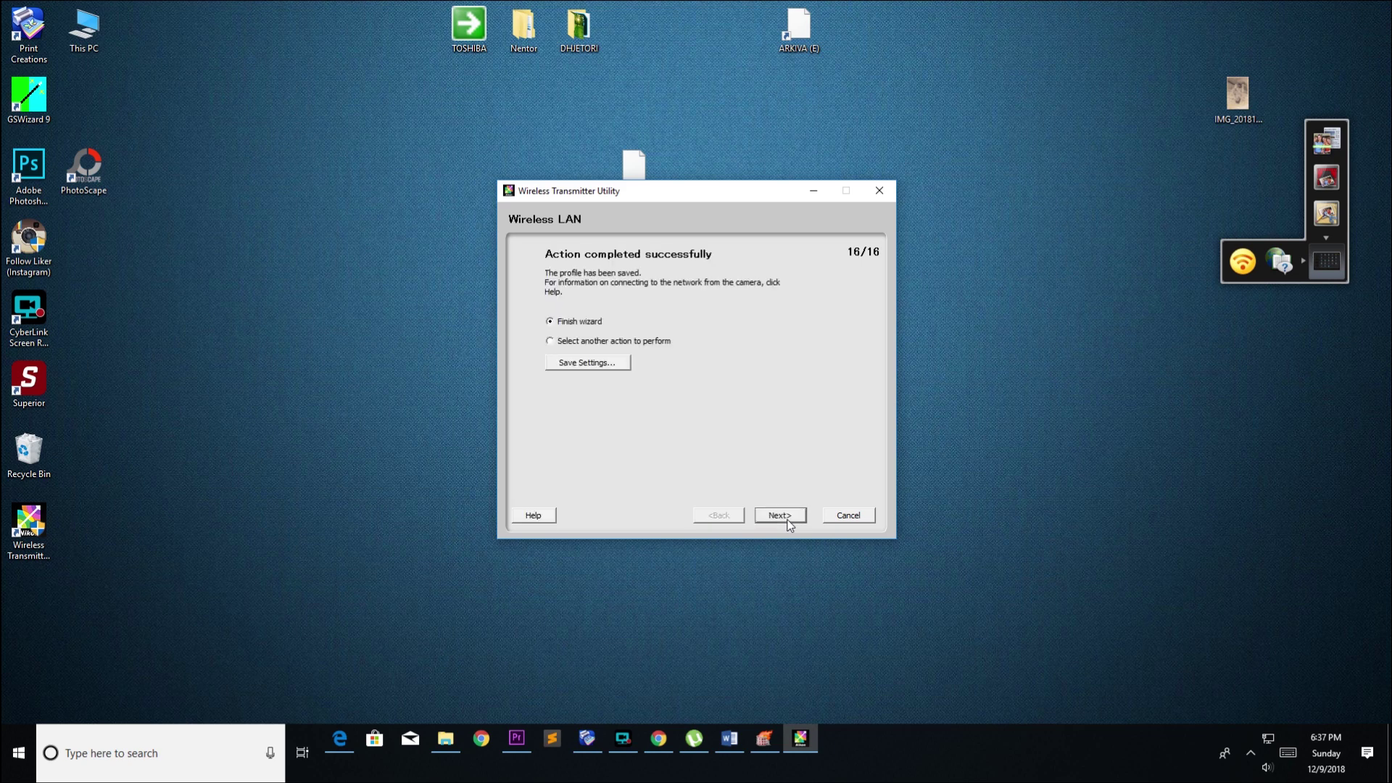